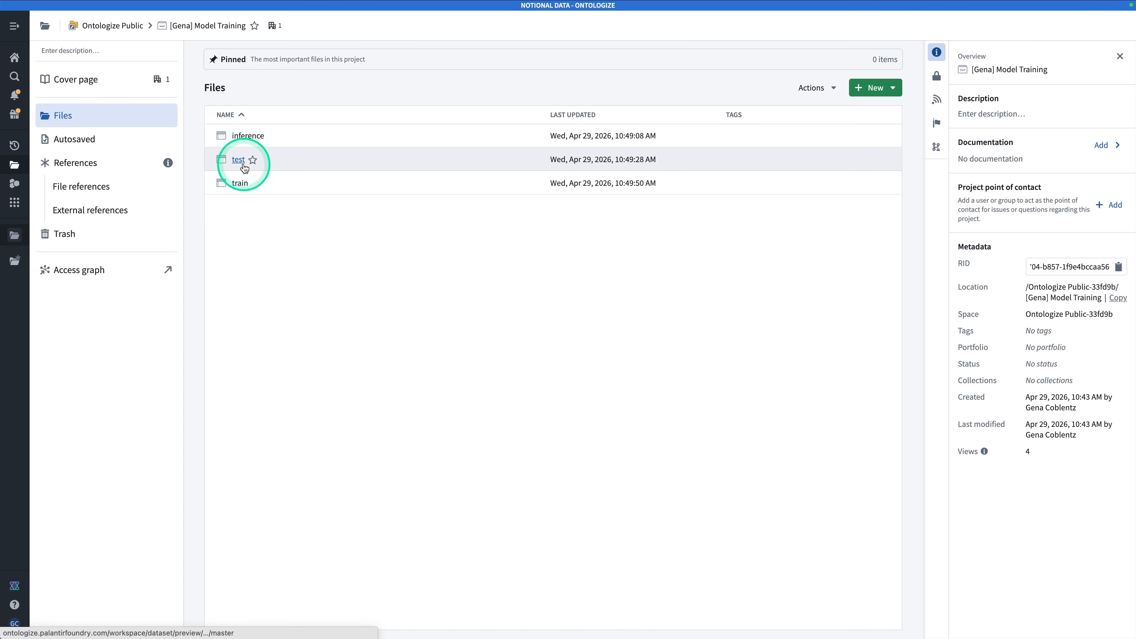
# Open the train dataset and review its columns from field_id to yield_bu_per_acre, widening the fertilizer rate column to show its full name
pyautogui.click(241, 183)
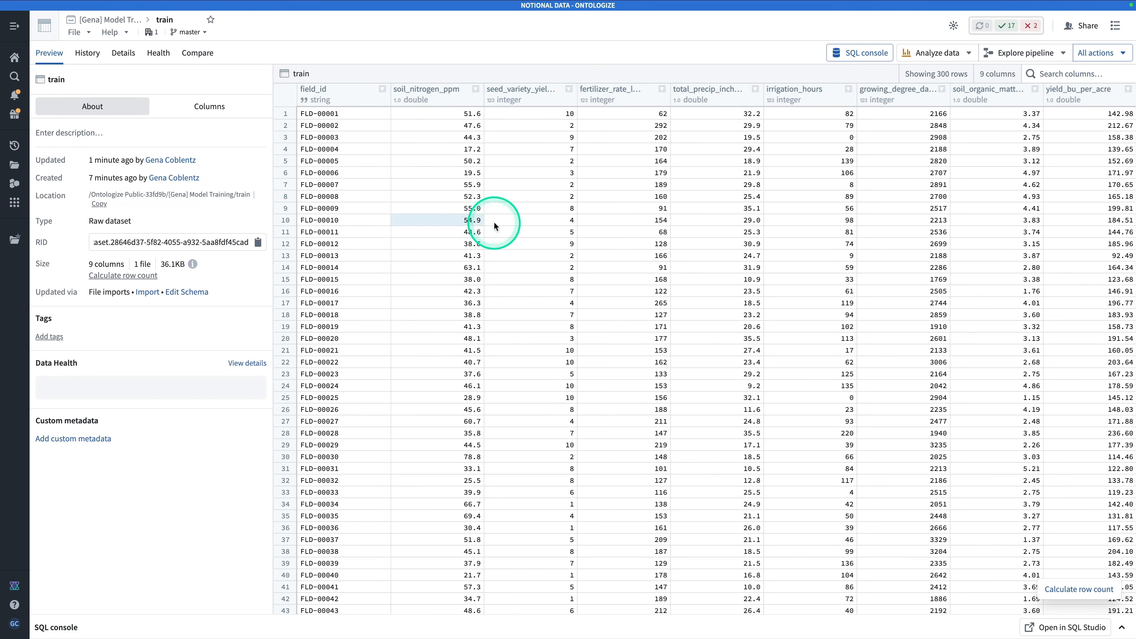
pyautogui.click(406, 117)
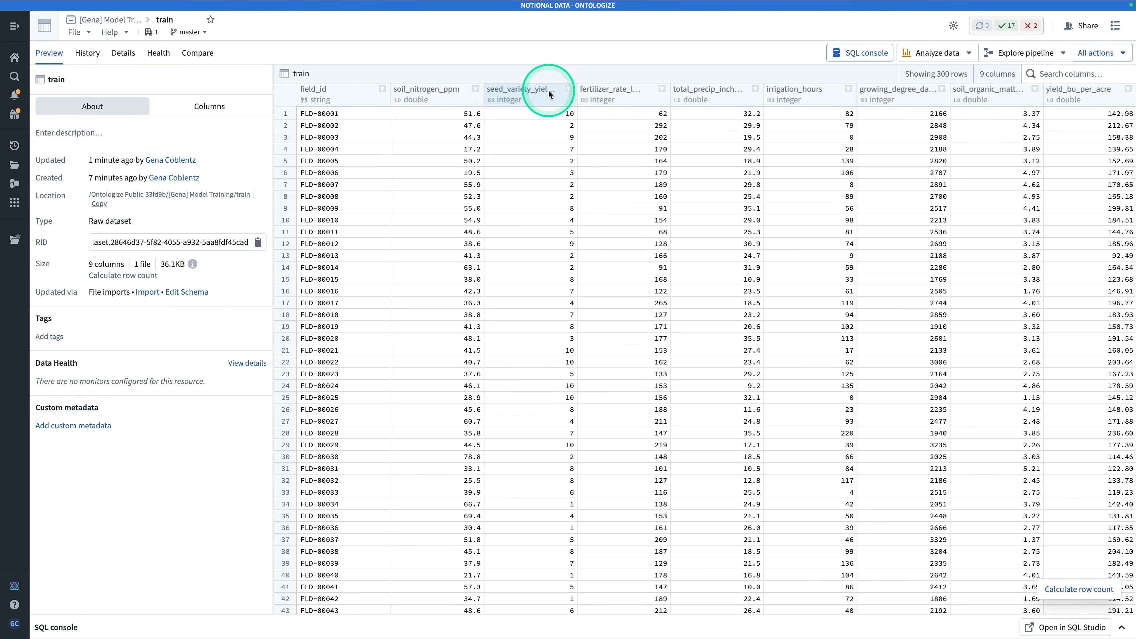
pyautogui.moveTo(671, 96); pyautogui.dragTo(724, 100)
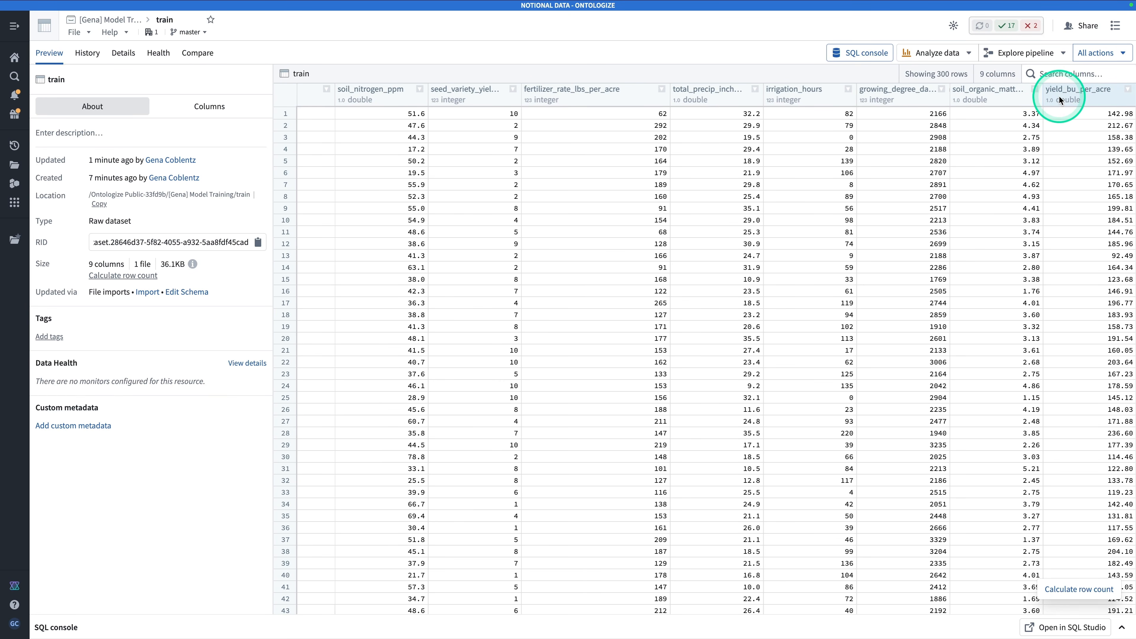
pyautogui.hscroll(-2, 1059, 98)
pyautogui.hscroll(2, 444, 95)
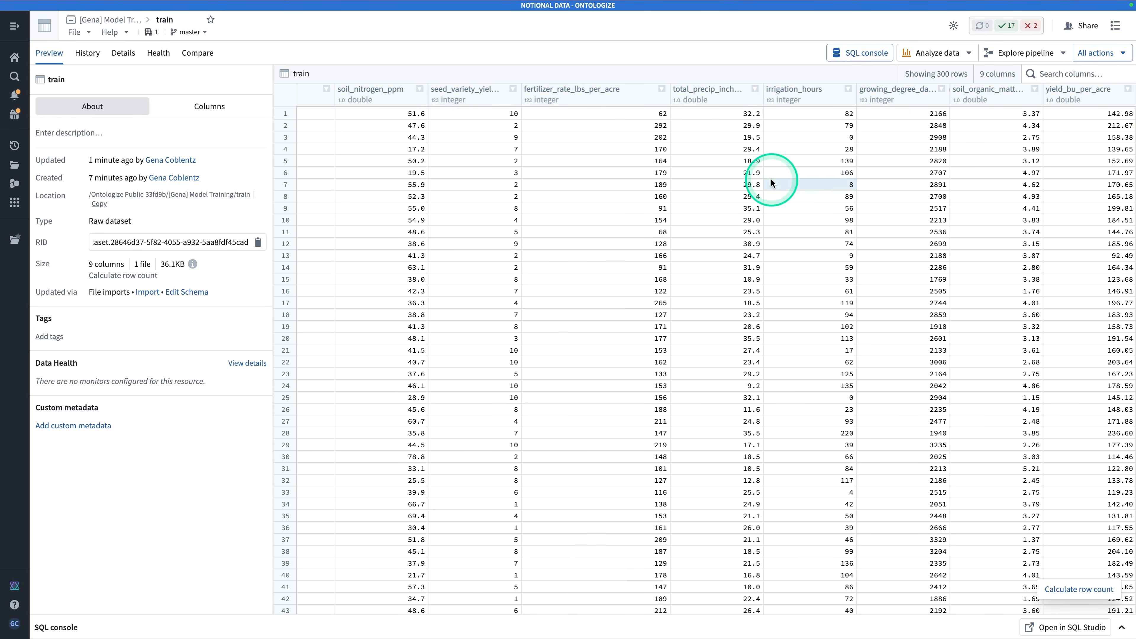
pyautogui.hscroll(-2, 693, 188)
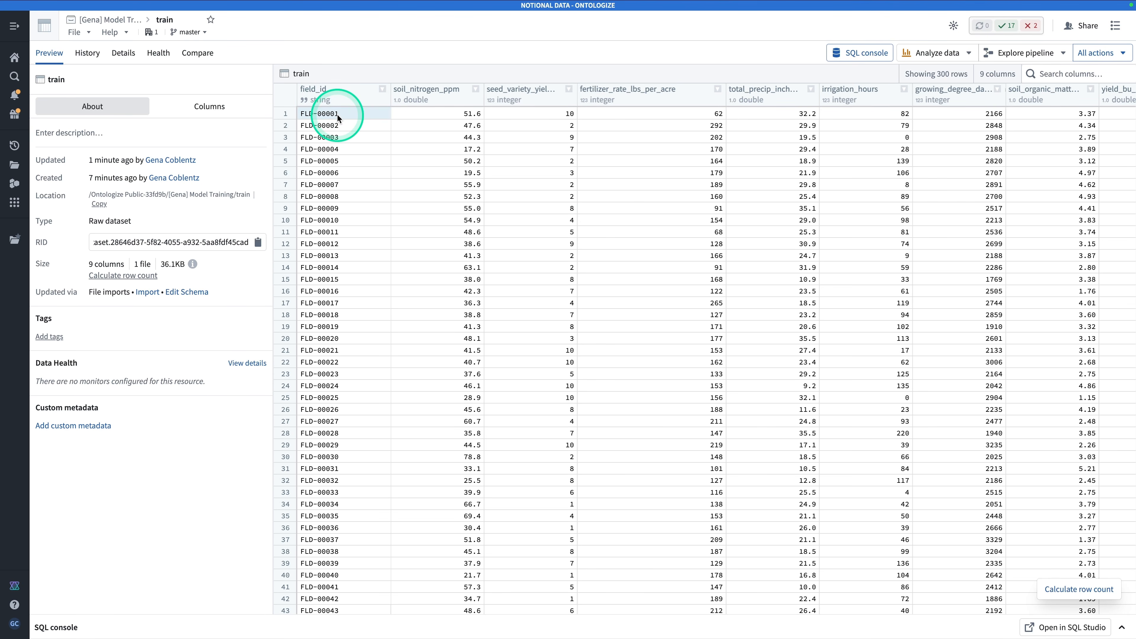
# Open the inference dataset from the project folder to review its columns, and return to the project's file list
pyautogui.click(110, 21)
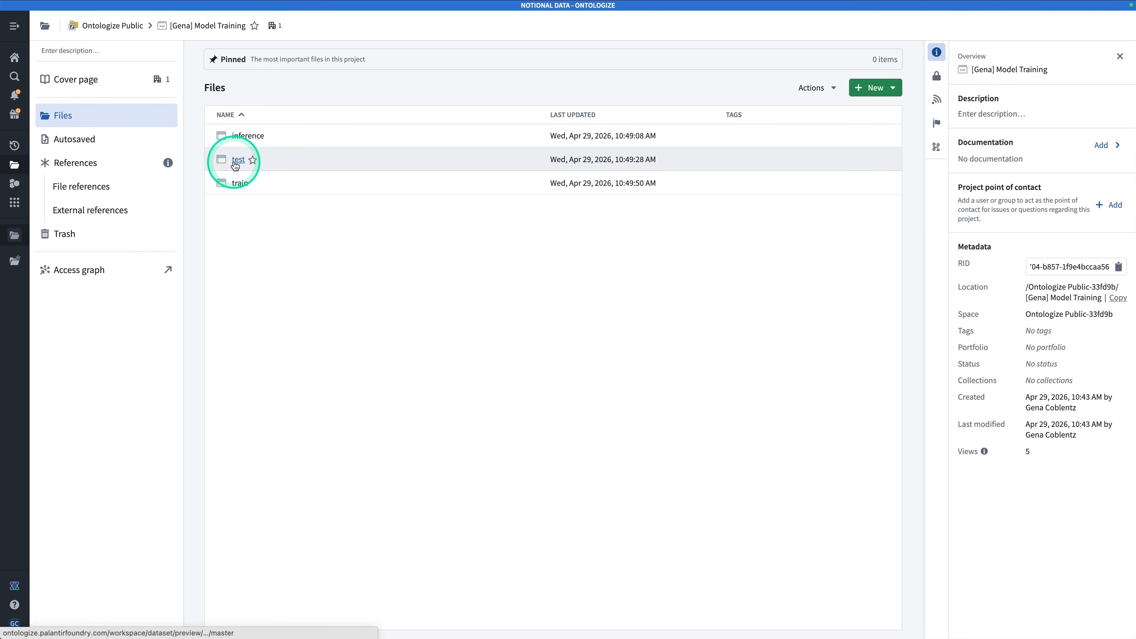
pyautogui.click(247, 135)
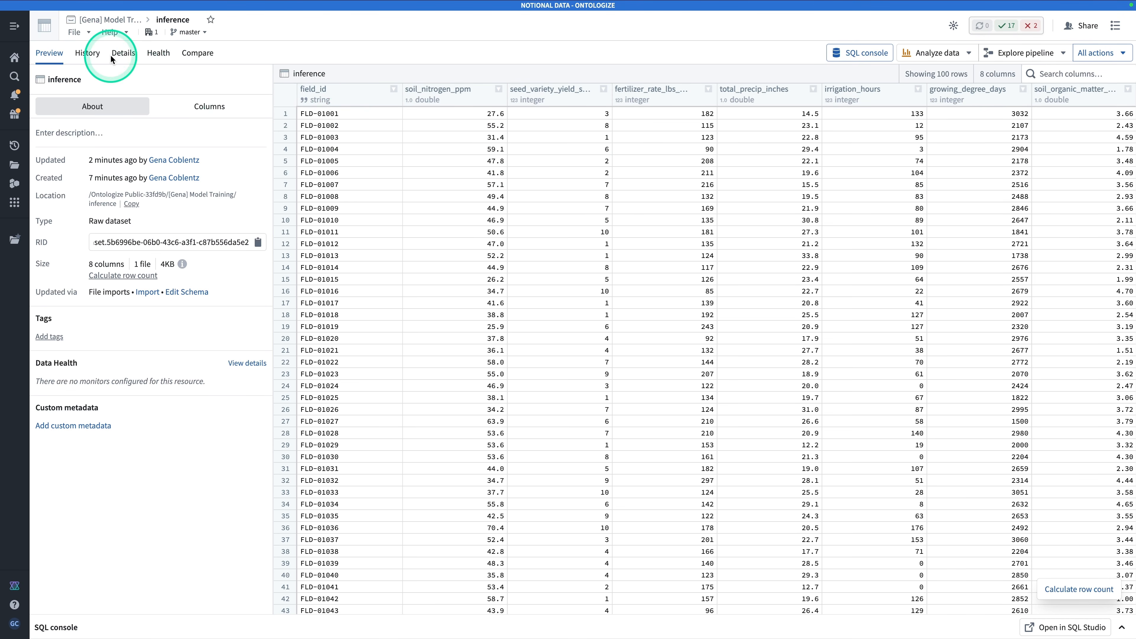
pyautogui.click(111, 19)
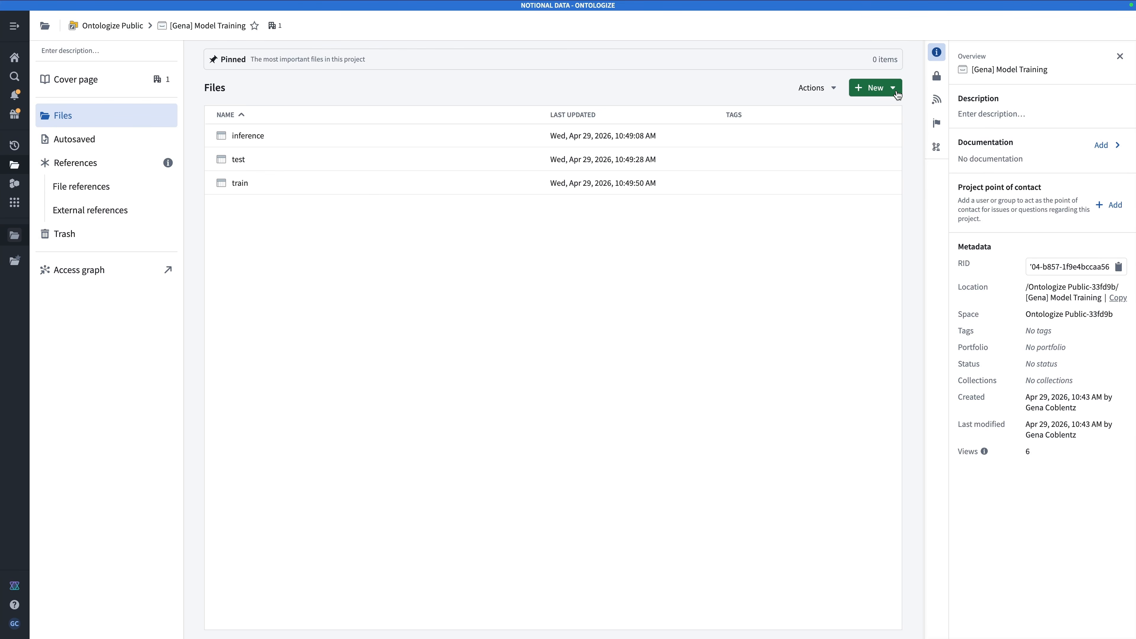
# Create a Model Studio file named "Crop Yield Model Training" in the Model Training project
pyautogui.click(874, 95)
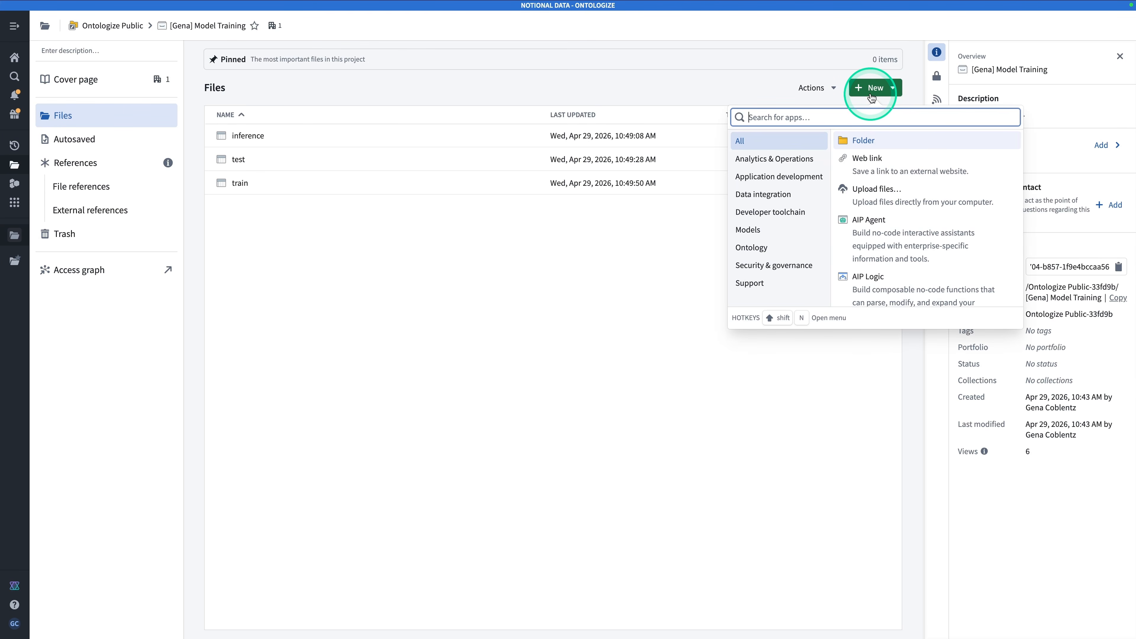
pyautogui.write('model')
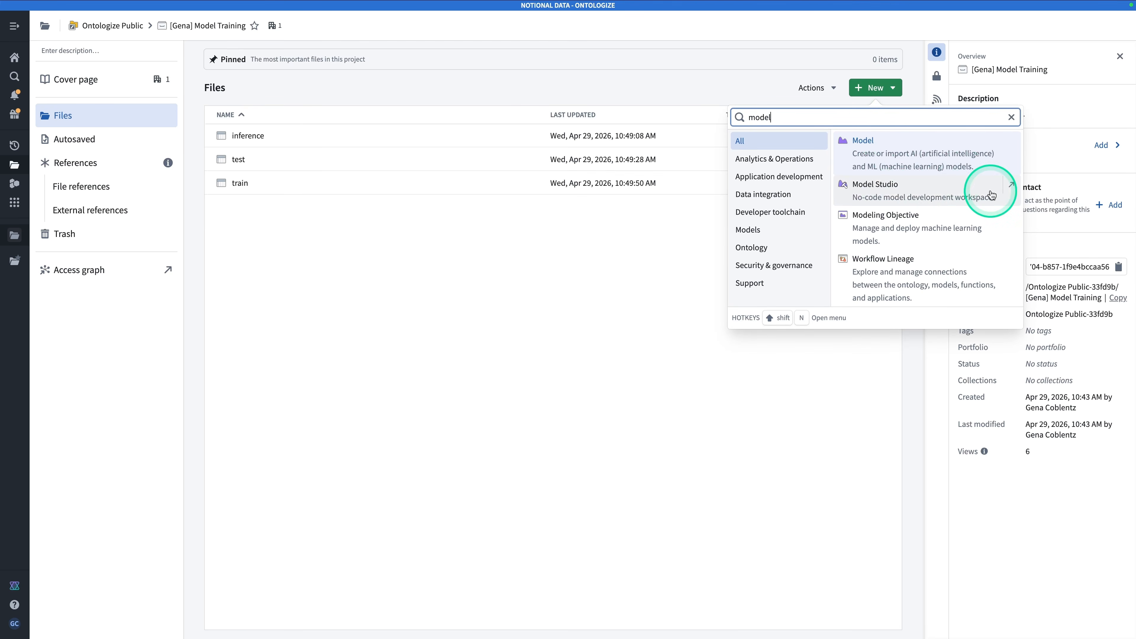
pyautogui.click(925, 203)
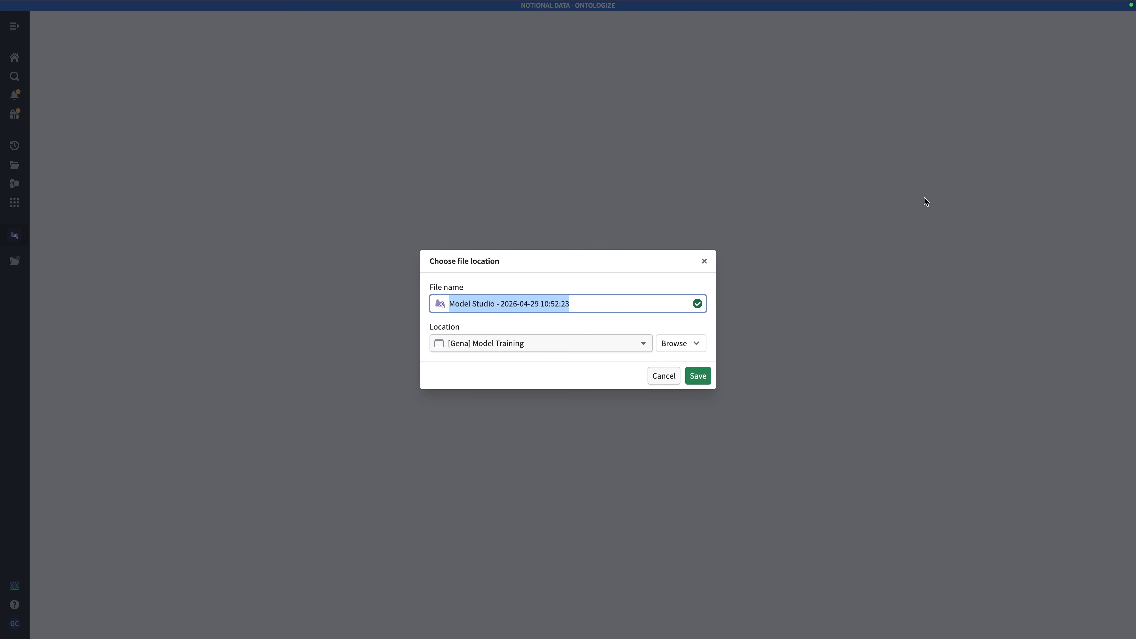
pyautogui.write('Crop Y')
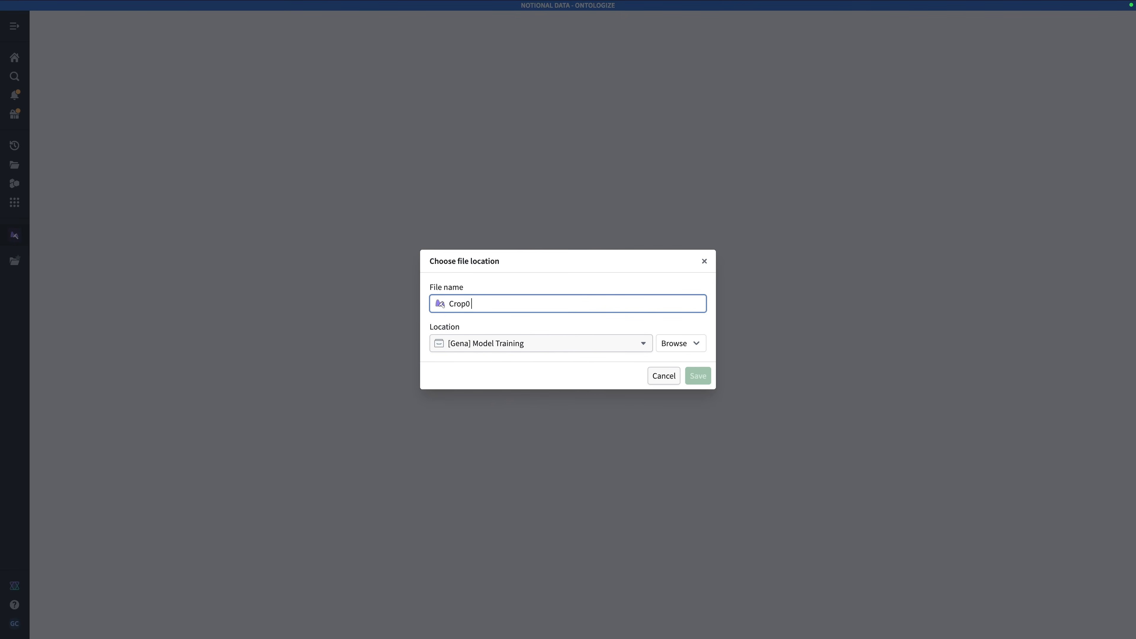
pyautogui.write('ield Model Training')
pyautogui.click(700, 376)
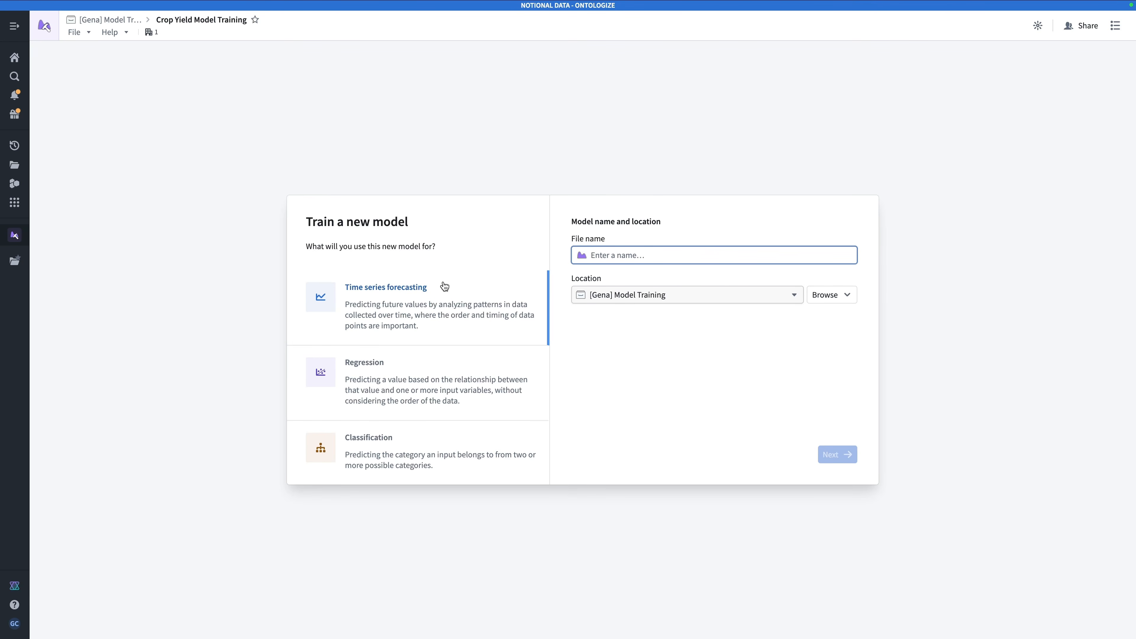
# Set up a new Regression model named "Crop Yield Prediction Model" and continue to its inputs
pyautogui.click(431, 320)
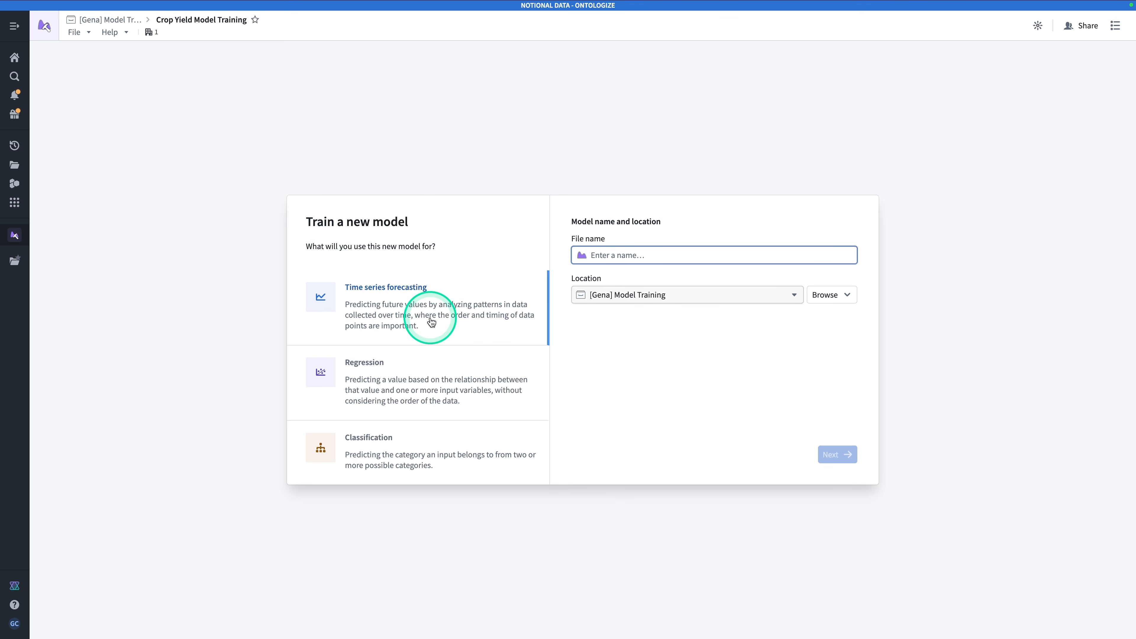
pyautogui.click(425, 320)
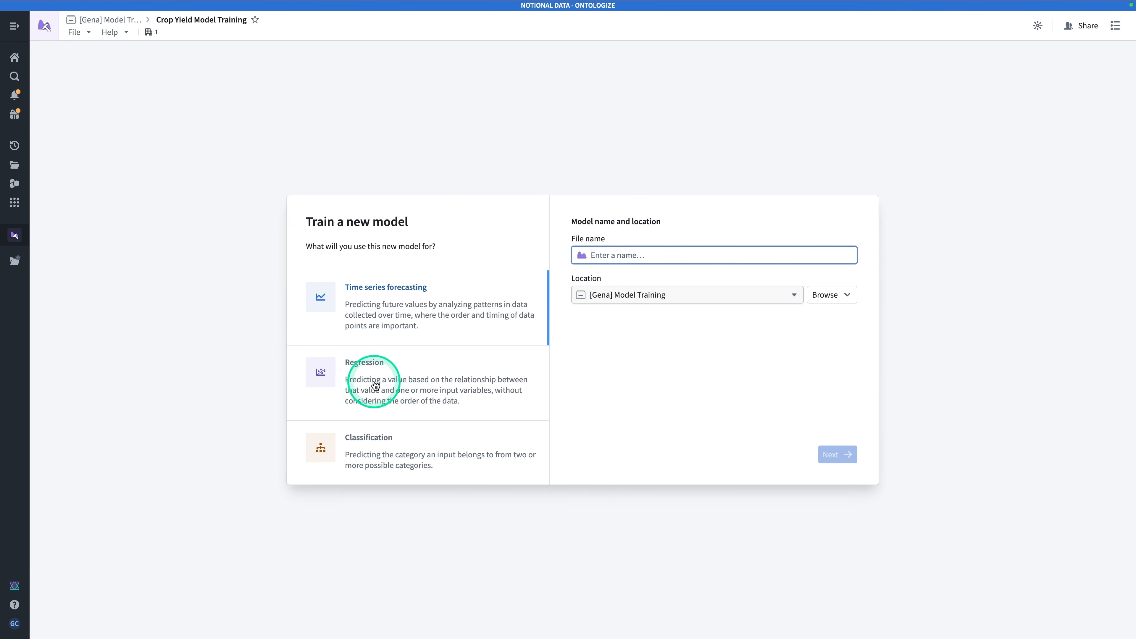
pyautogui.click(448, 378)
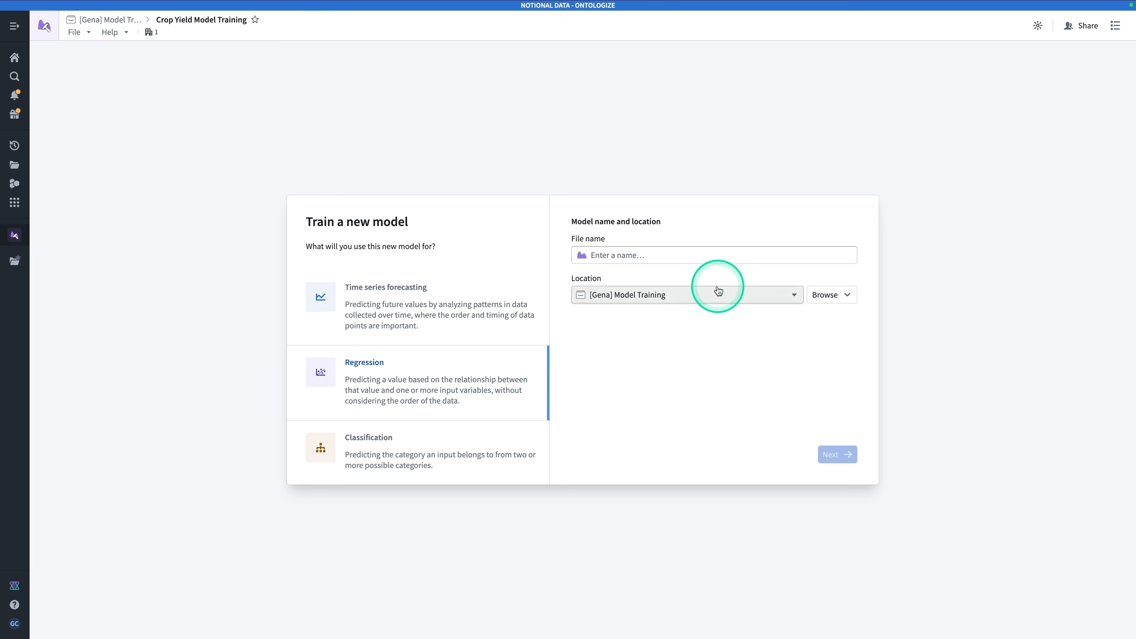
pyautogui.click(715, 258)
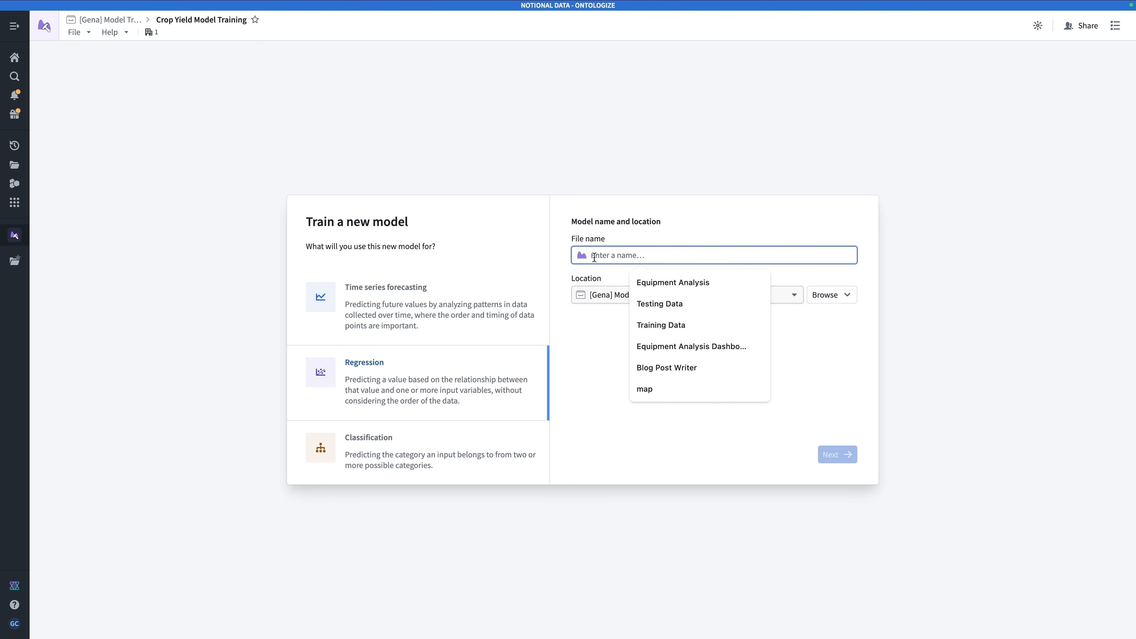
pyautogui.write('Crop ')
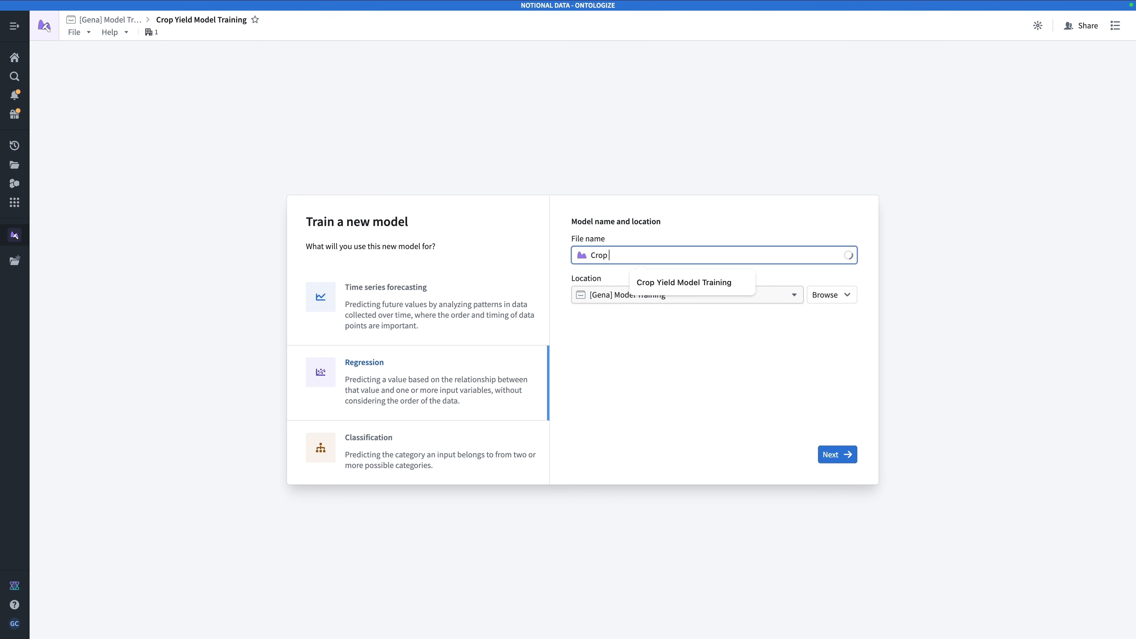
pyautogui.write('Yield Predictio')
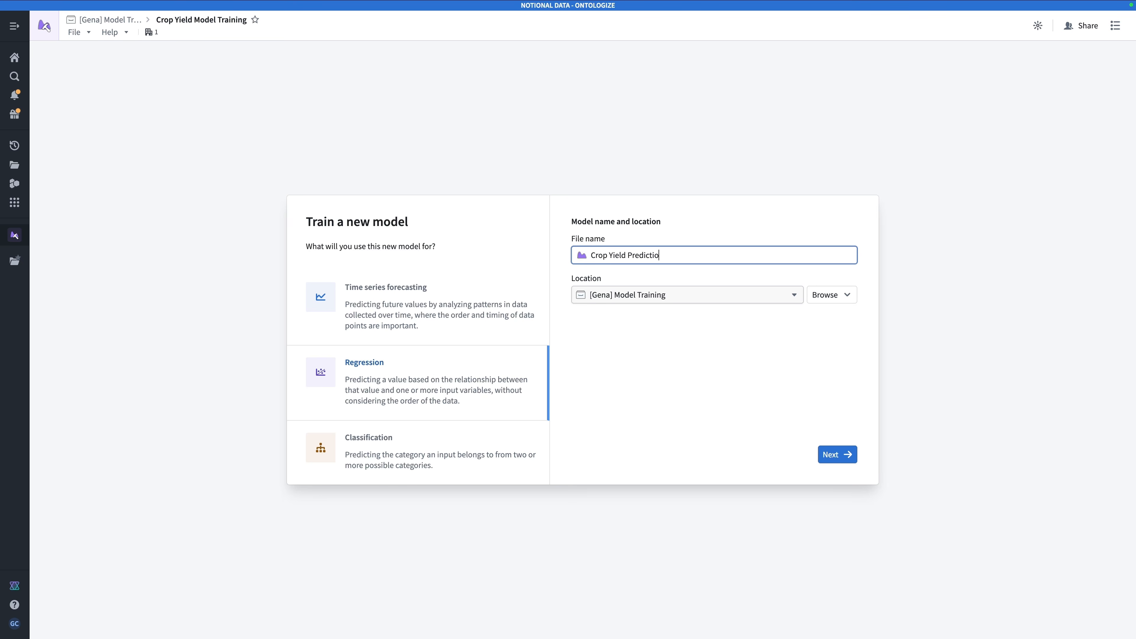
pyautogui.write('n Mddel')
pyautogui.click(832, 455)
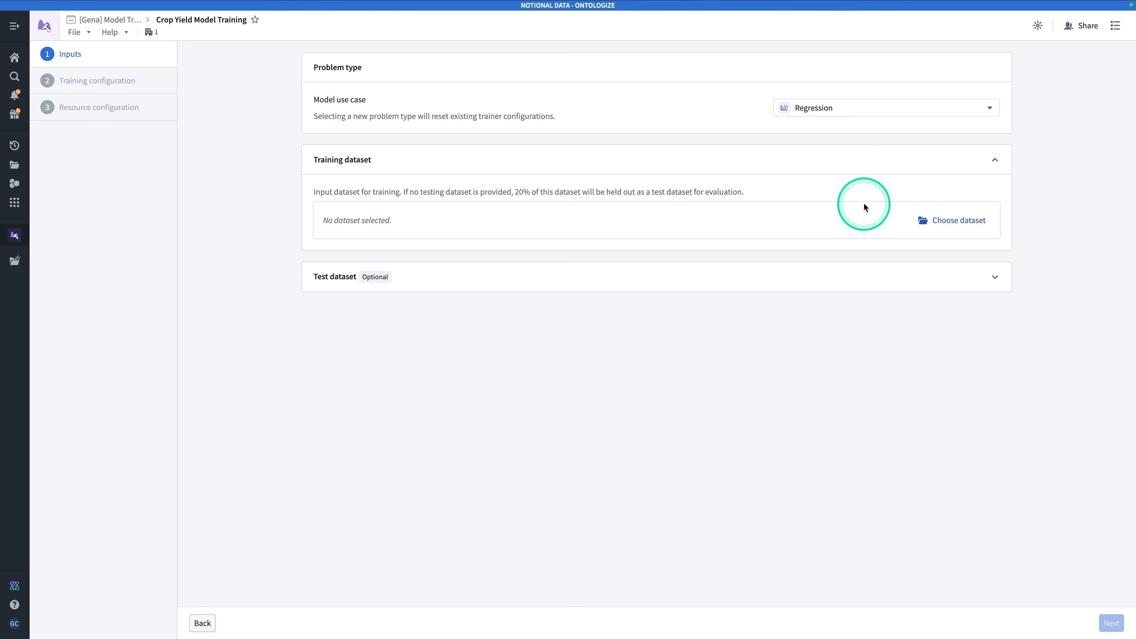
# Choose the train dataset from the Model Training project as the training dataset
pyautogui.click(948, 223)
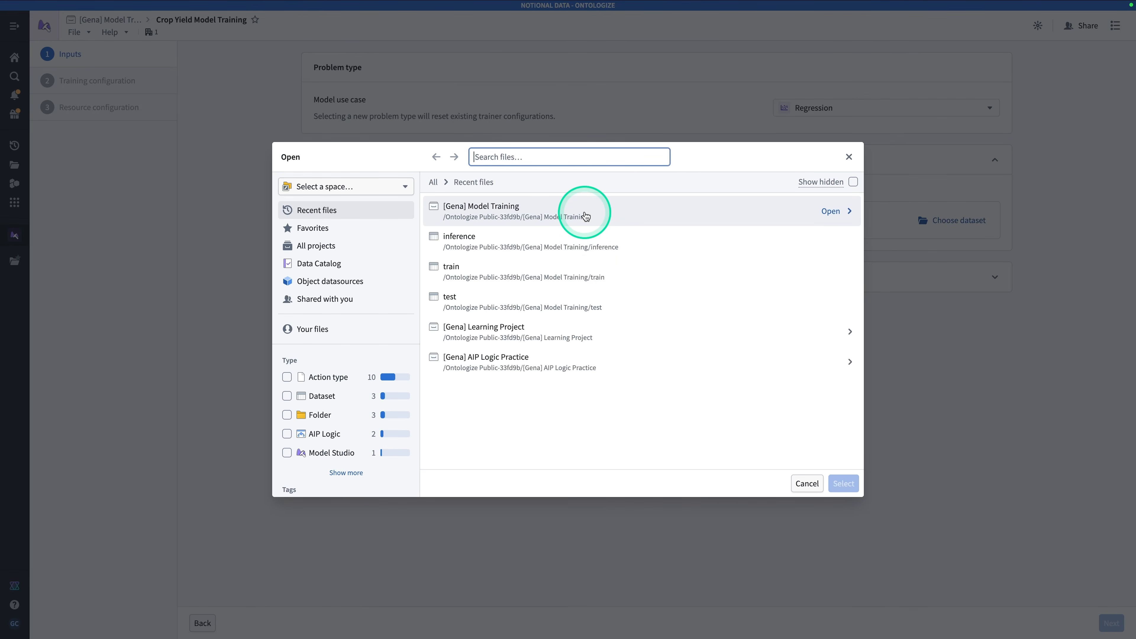
pyautogui.doubleClick(513, 214)
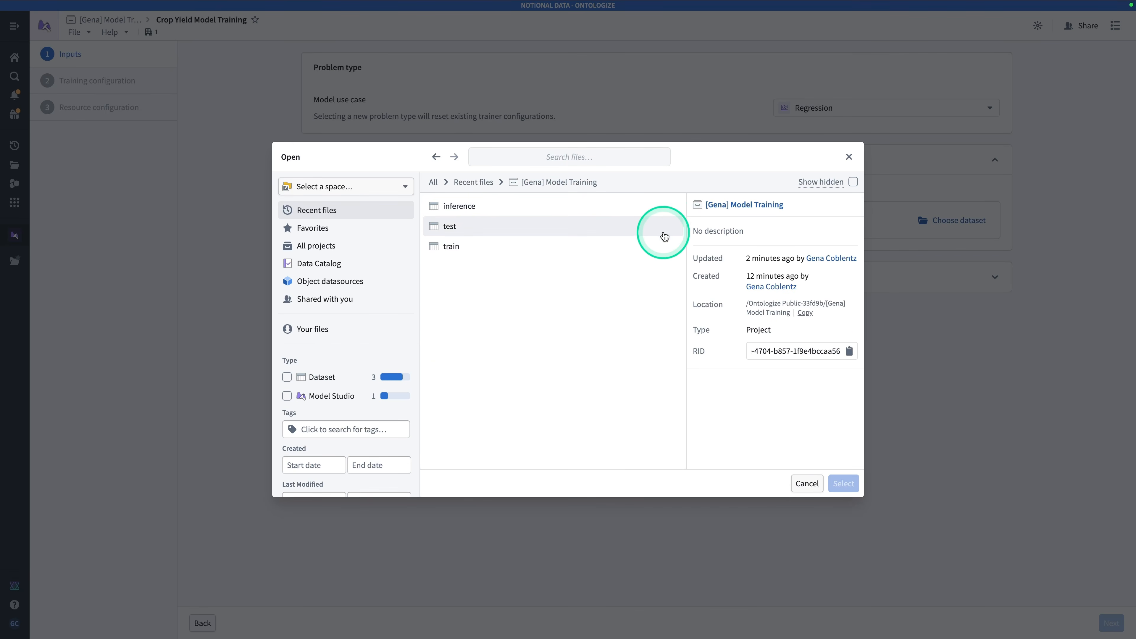
pyautogui.click(648, 246)
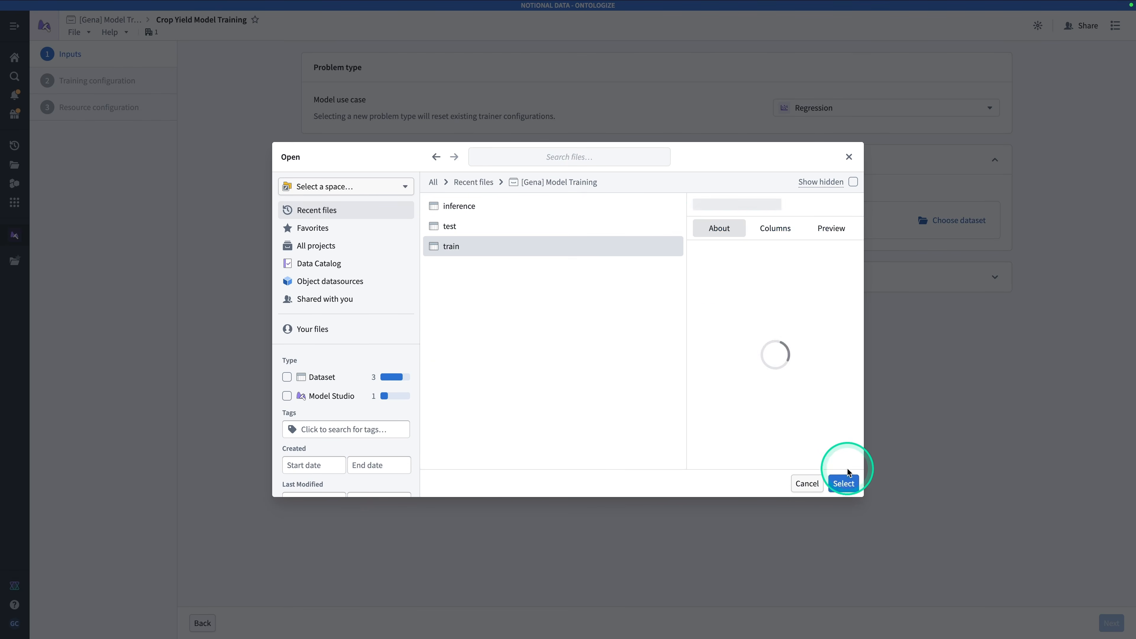
pyautogui.click(843, 484)
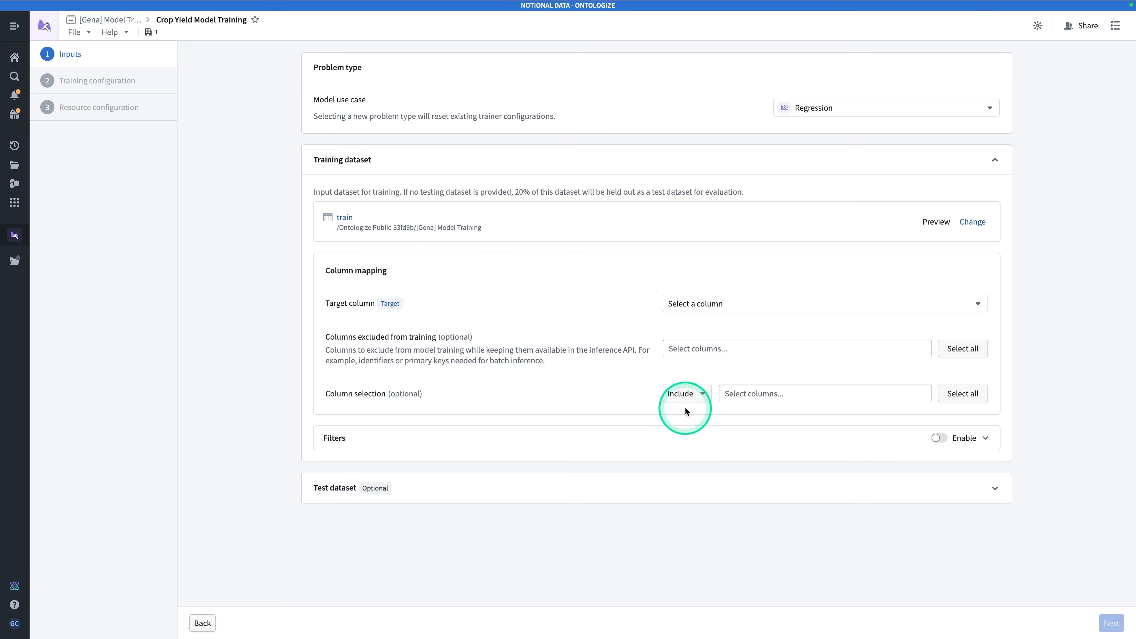
# Map yield_bu_per_acre as the target column and exclude field_id from training
pyautogui.click(686, 304)
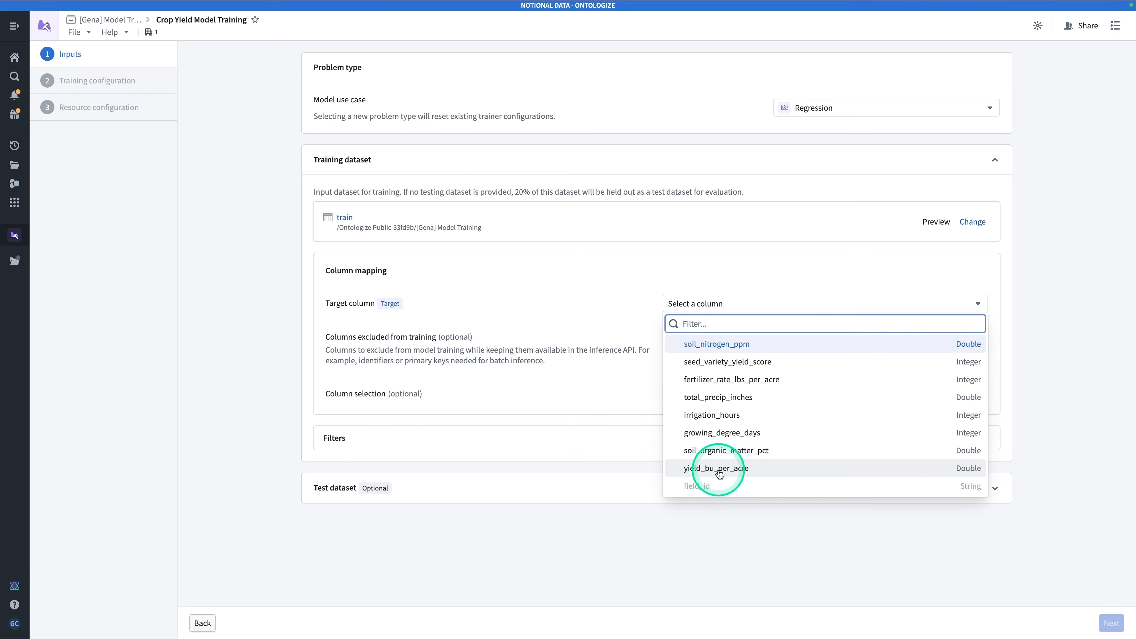
pyautogui.click(729, 470)
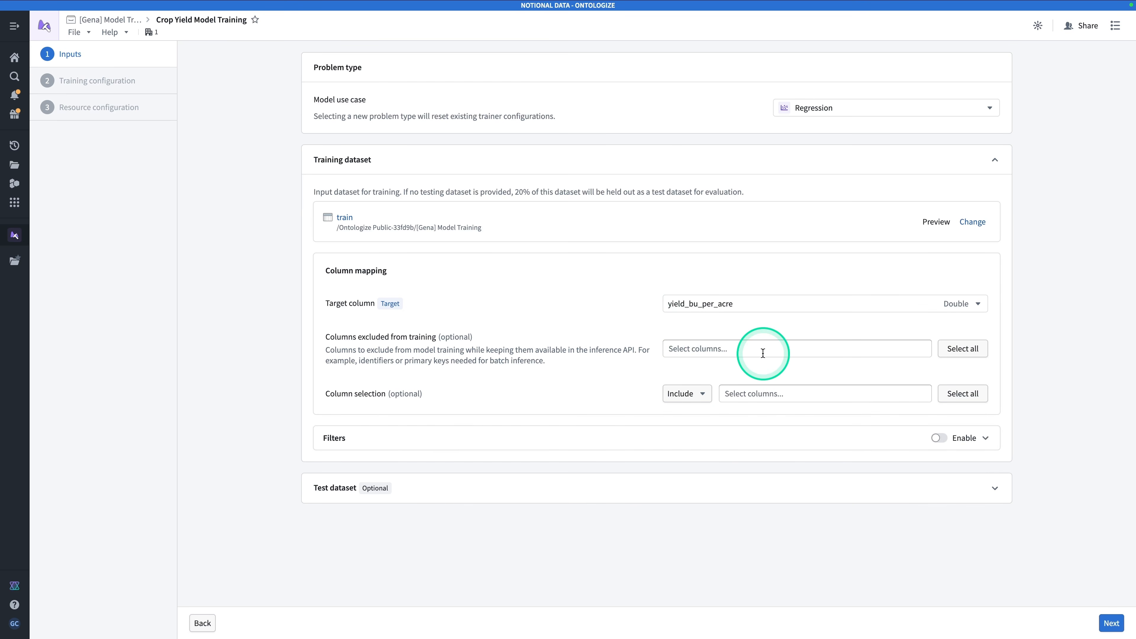
pyautogui.click(754, 358)
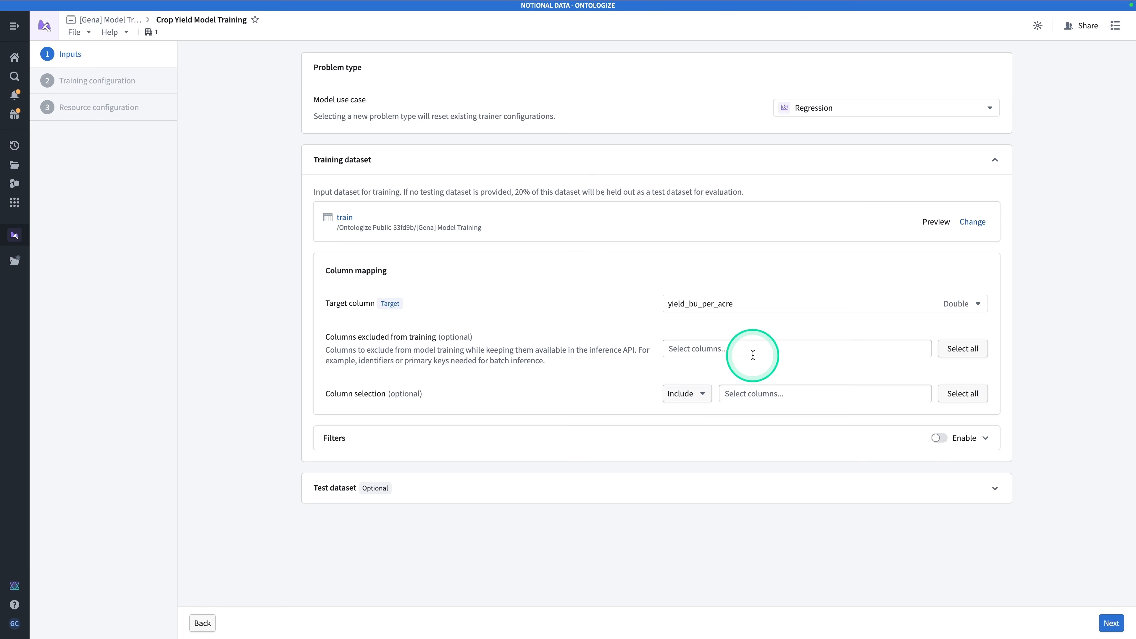
pyautogui.click(753, 355)
pyautogui.click(703, 371)
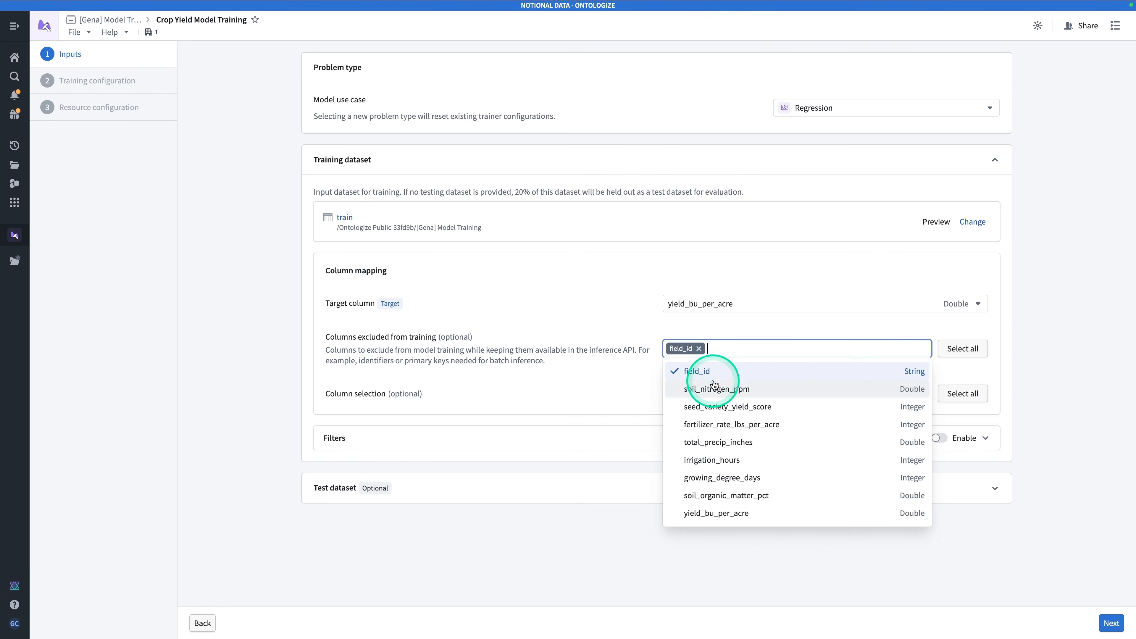
pyautogui.click(672, 577)
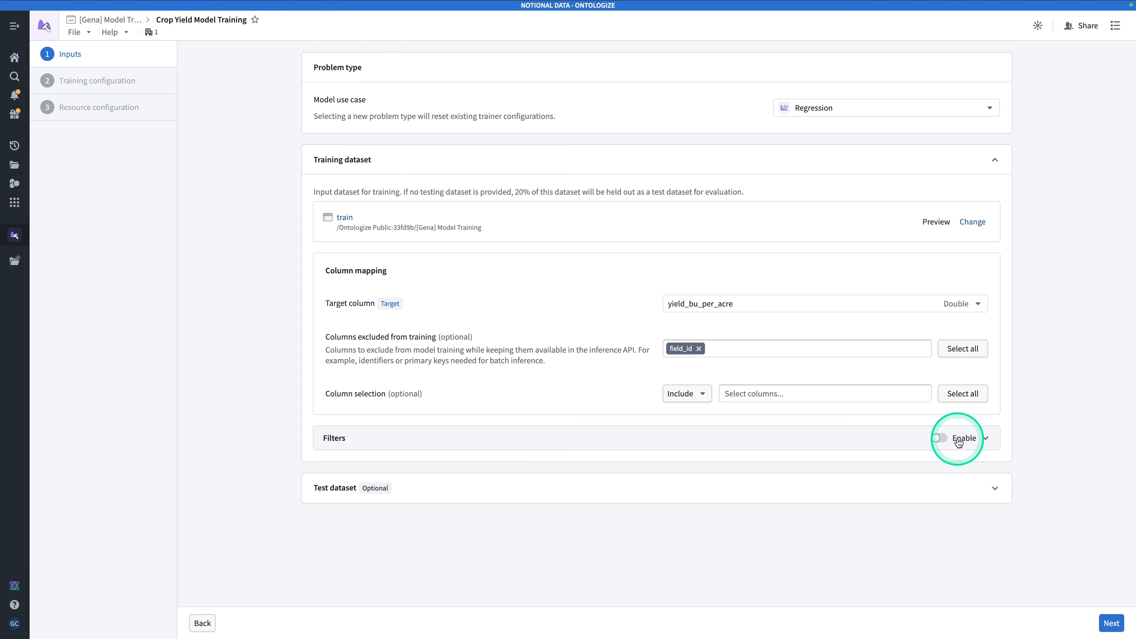
# Add the test dataset as the optional test dataset and continue to the training configuration
pyautogui.click(934, 494)
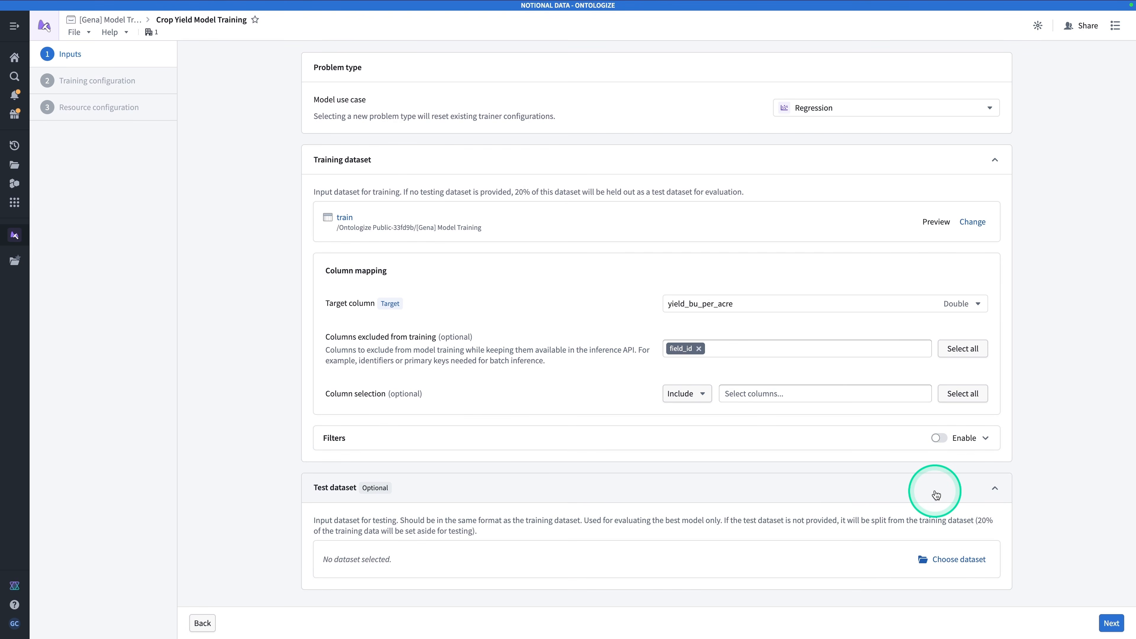
pyautogui.click(938, 560)
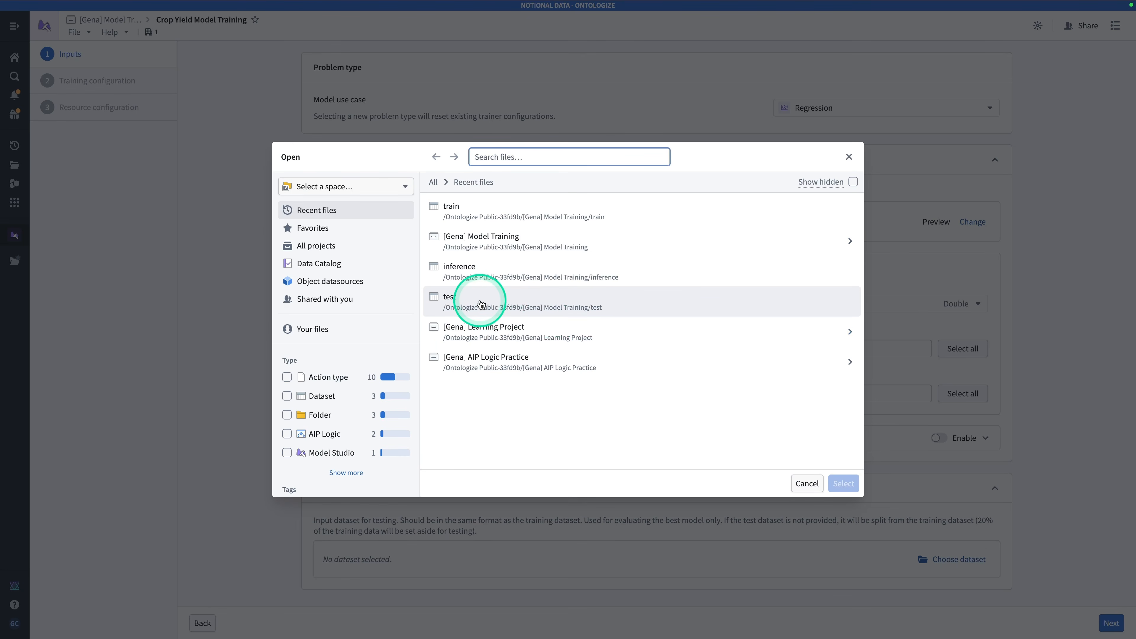
pyautogui.click(578, 302)
pyautogui.click(843, 484)
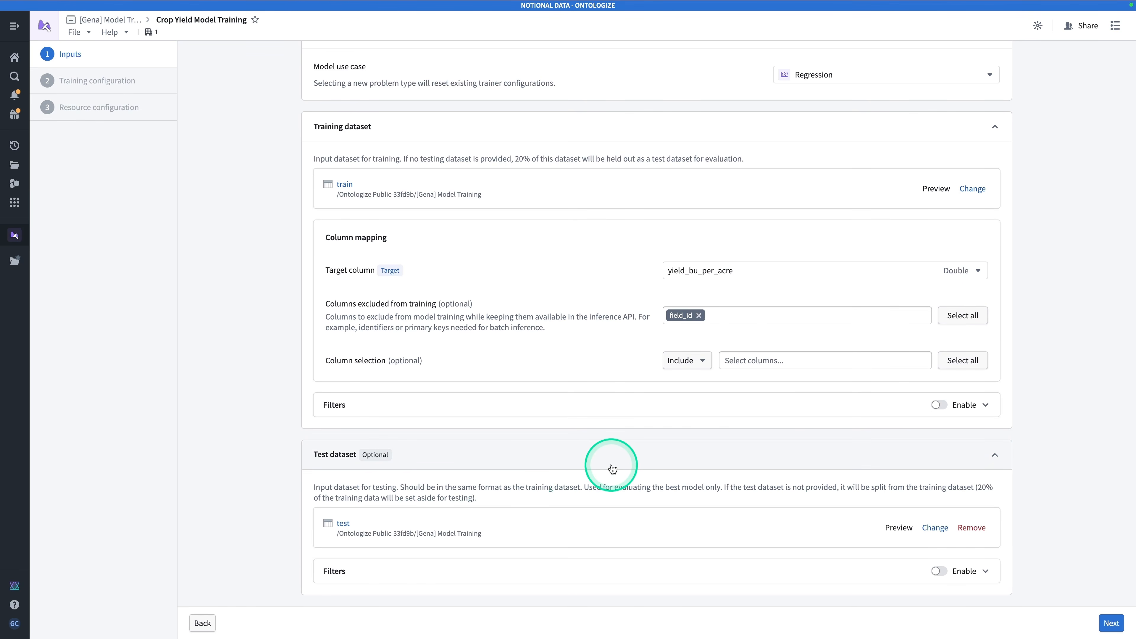
pyautogui.click(1110, 624)
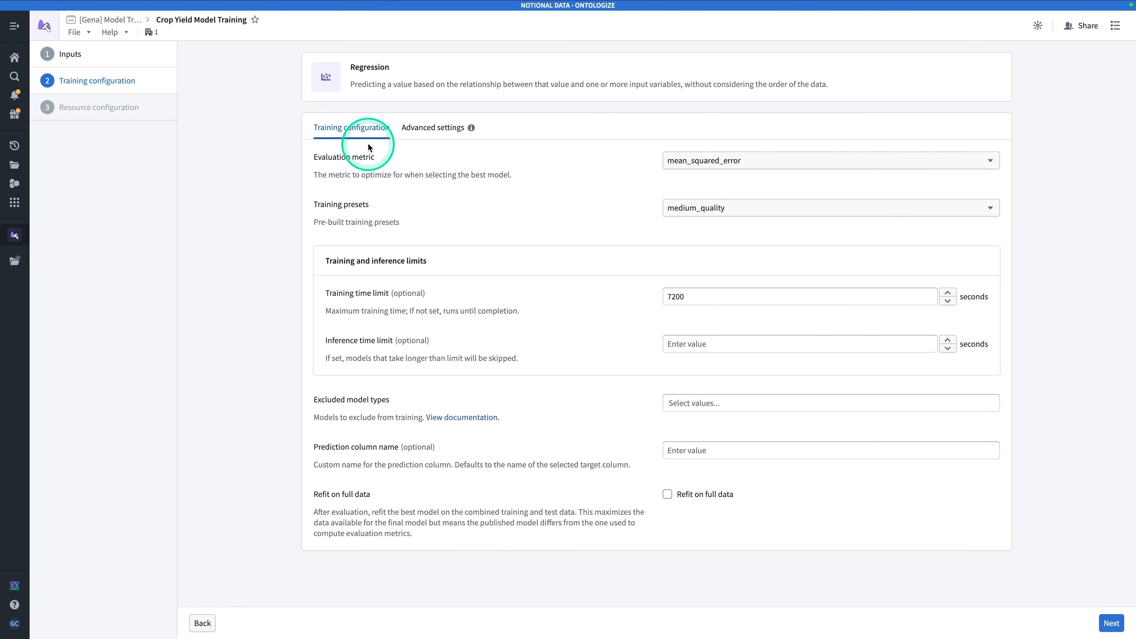
# Set the evaluation metric of the regression training to root_mean_squared_error
pyautogui.click(700, 166)
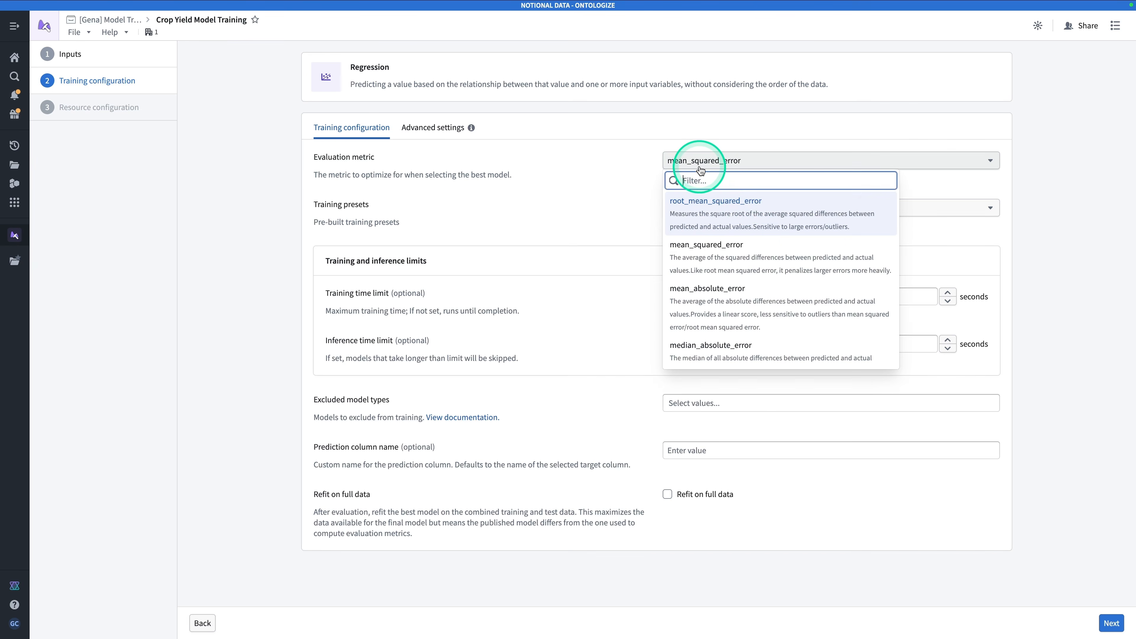
pyautogui.scroll(-5, 754, 282)
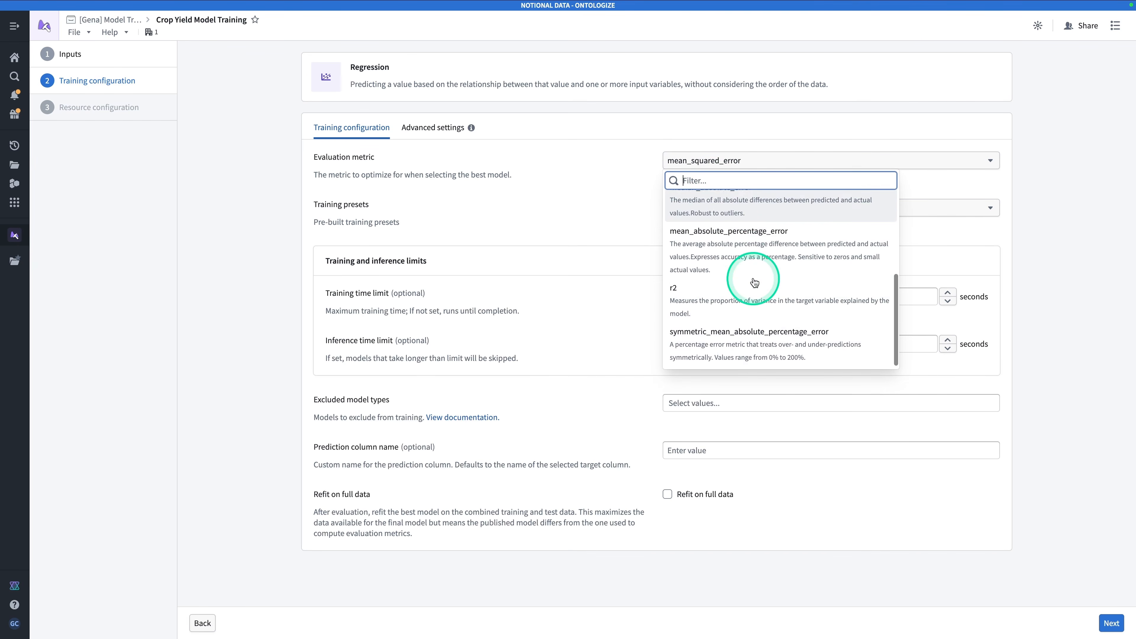
pyautogui.scroll(5, 755, 282)
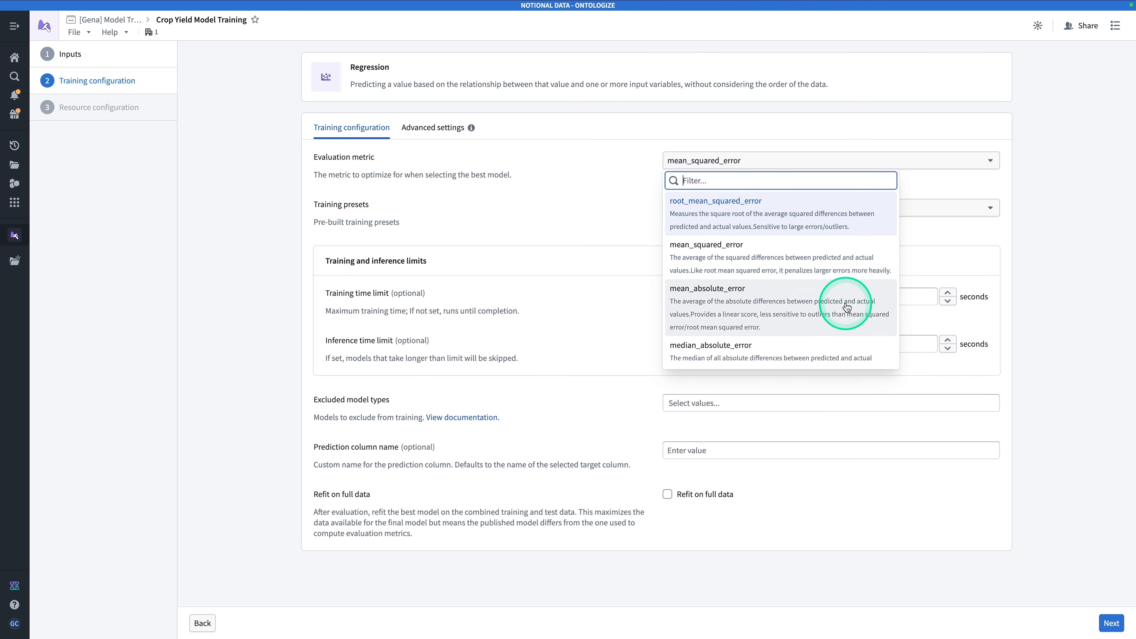
pyautogui.scroll(-1, 848, 305)
pyautogui.scroll(-1, 849, 306)
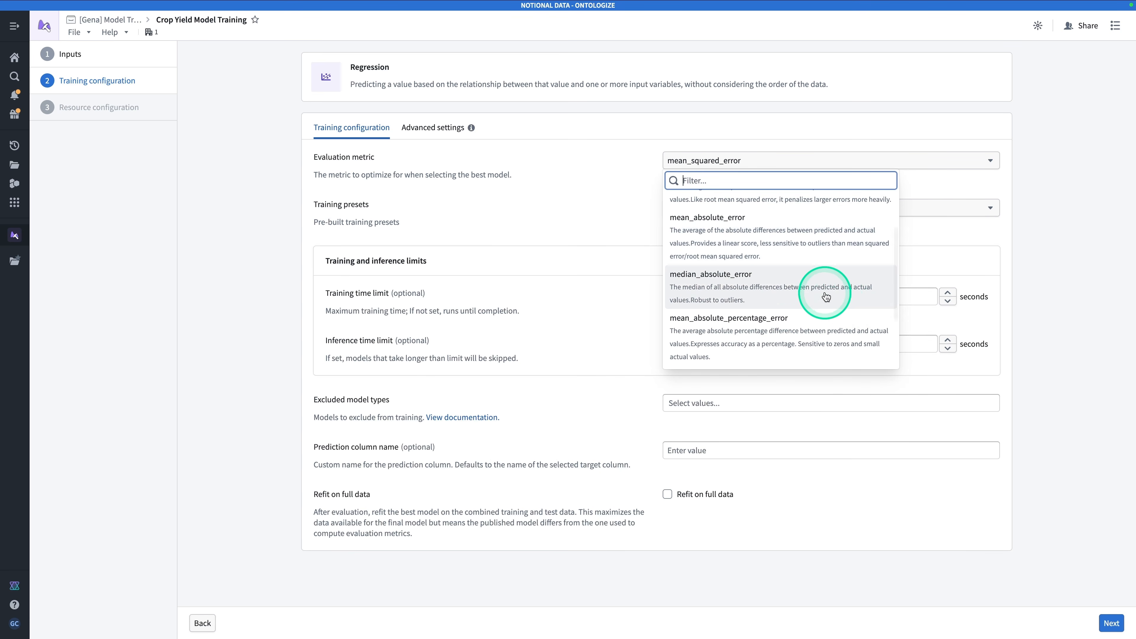
pyautogui.scroll(-1, 850, 322)
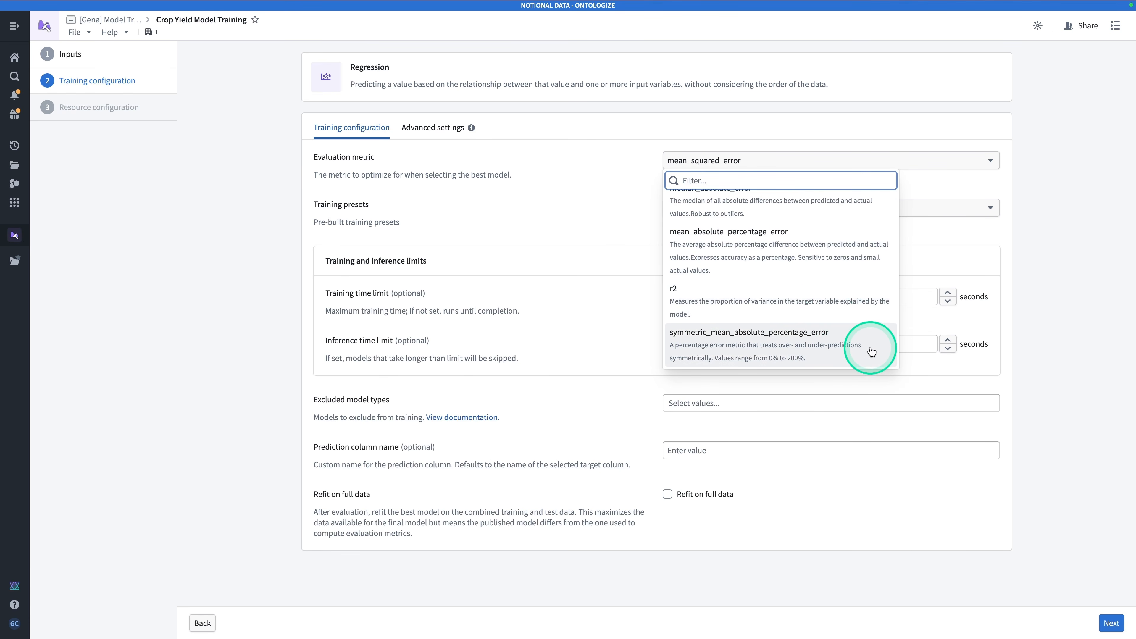
pyautogui.scroll(3, 872, 345)
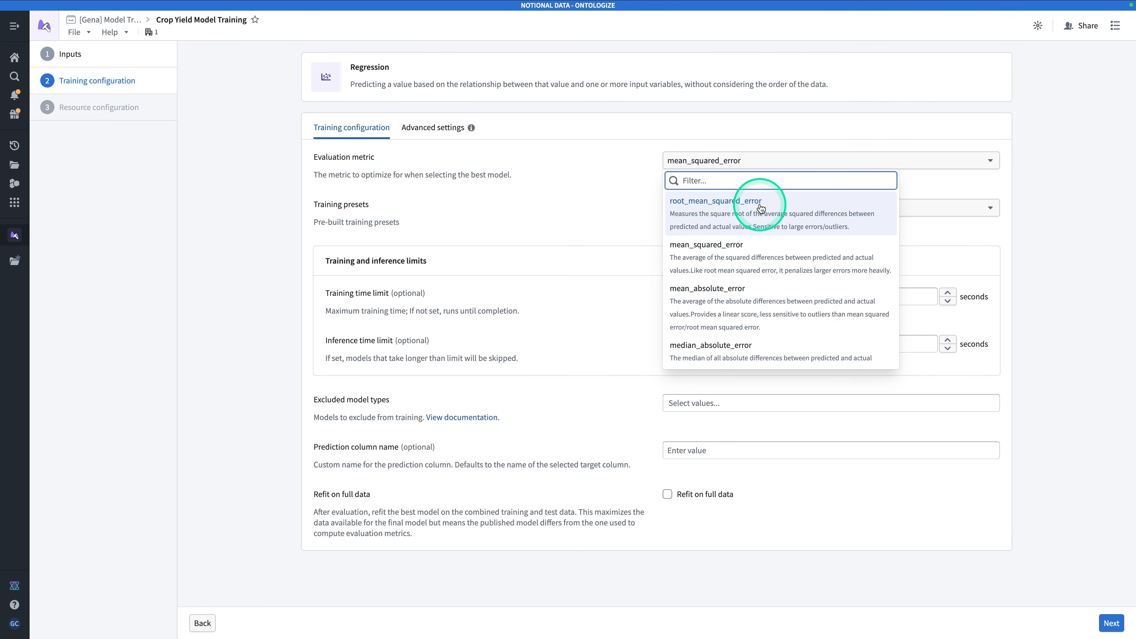
pyautogui.click(750, 218)
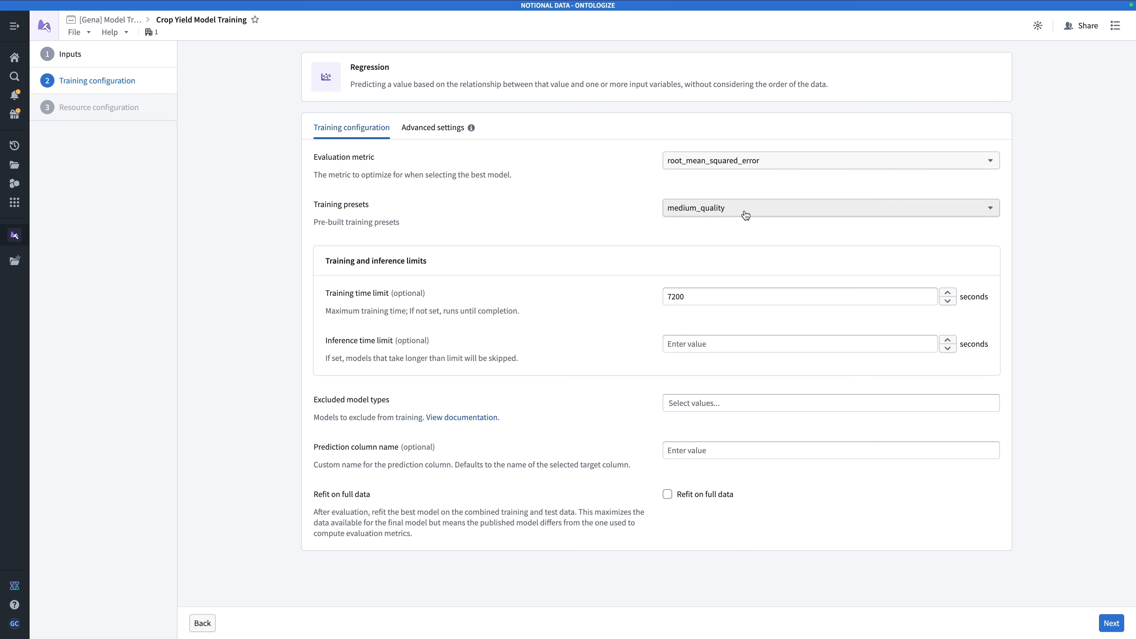
# Compare the available training presets and choose medium_quality for the training run
pyautogui.click(749, 210)
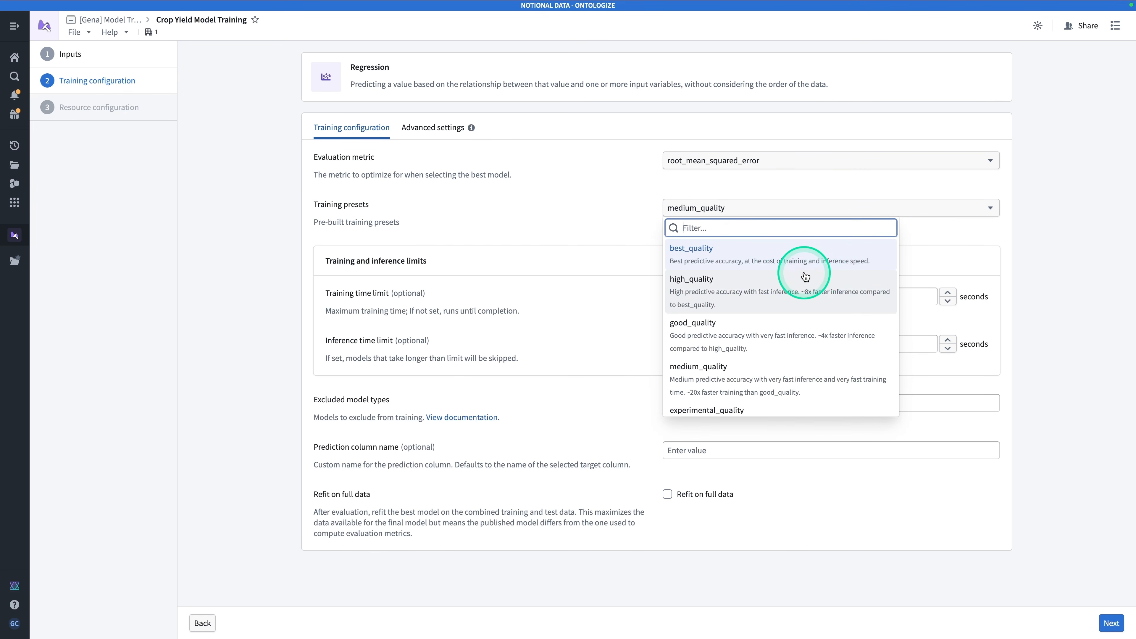
pyautogui.scroll(-1, 805, 277)
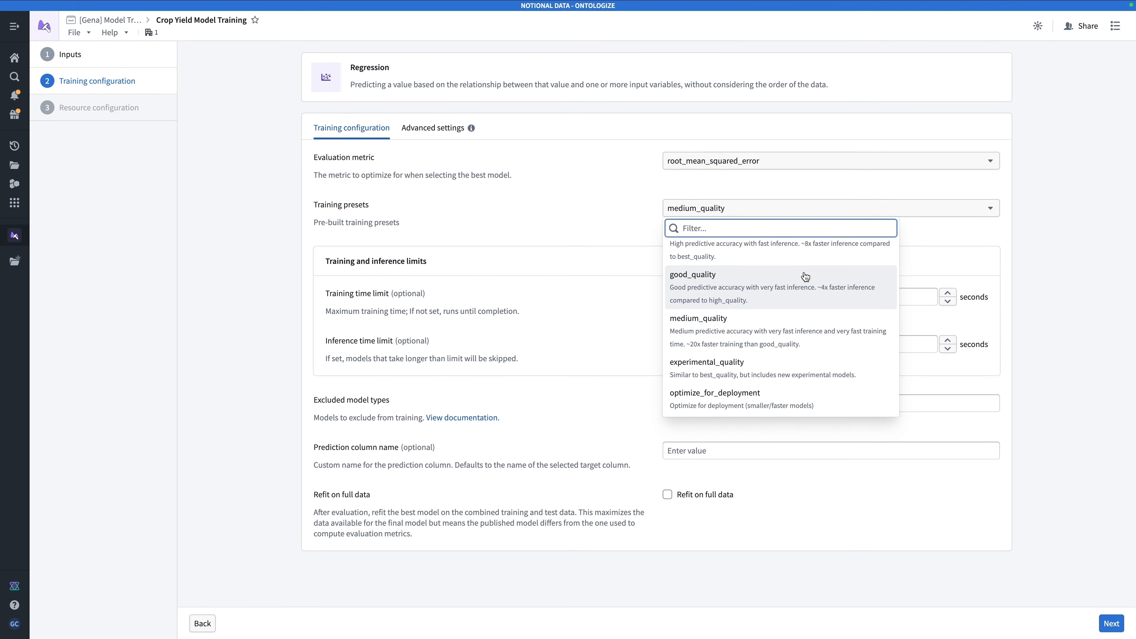
pyautogui.scroll(2, 805, 276)
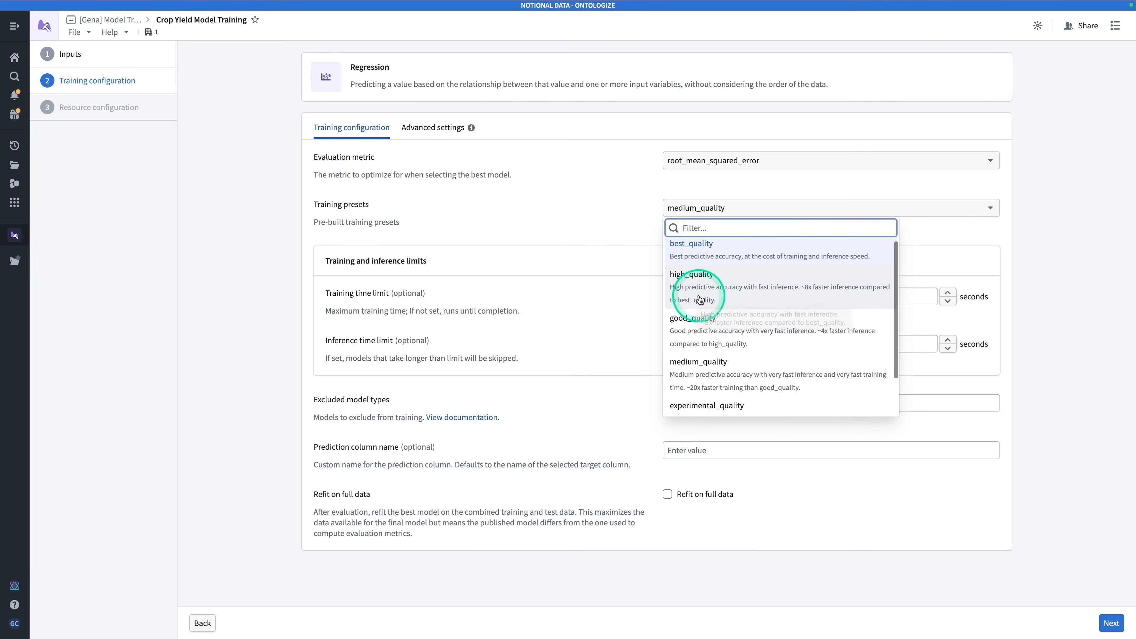
pyautogui.scroll(-1, 700, 285)
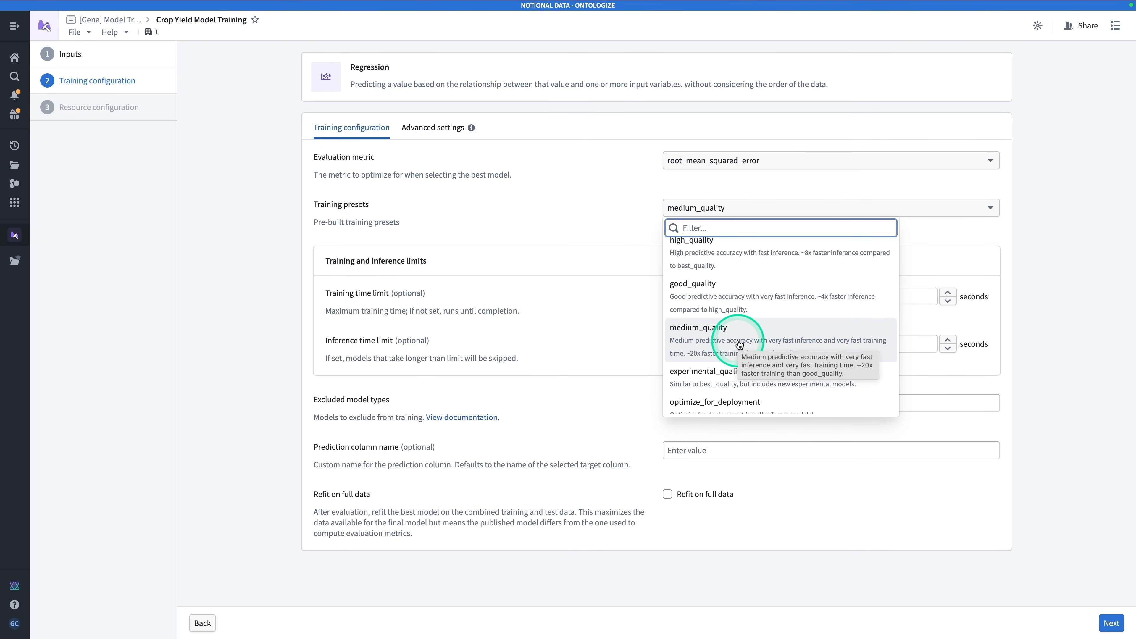
pyautogui.click(765, 341)
pyautogui.scroll(-1, 765, 341)
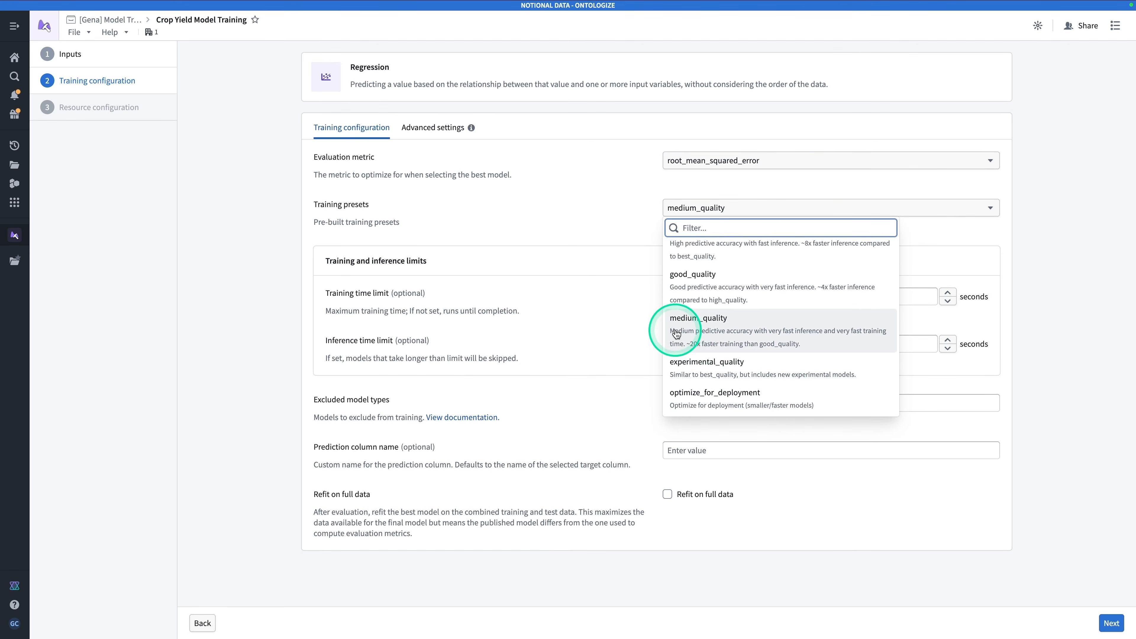
pyautogui.click(737, 324)
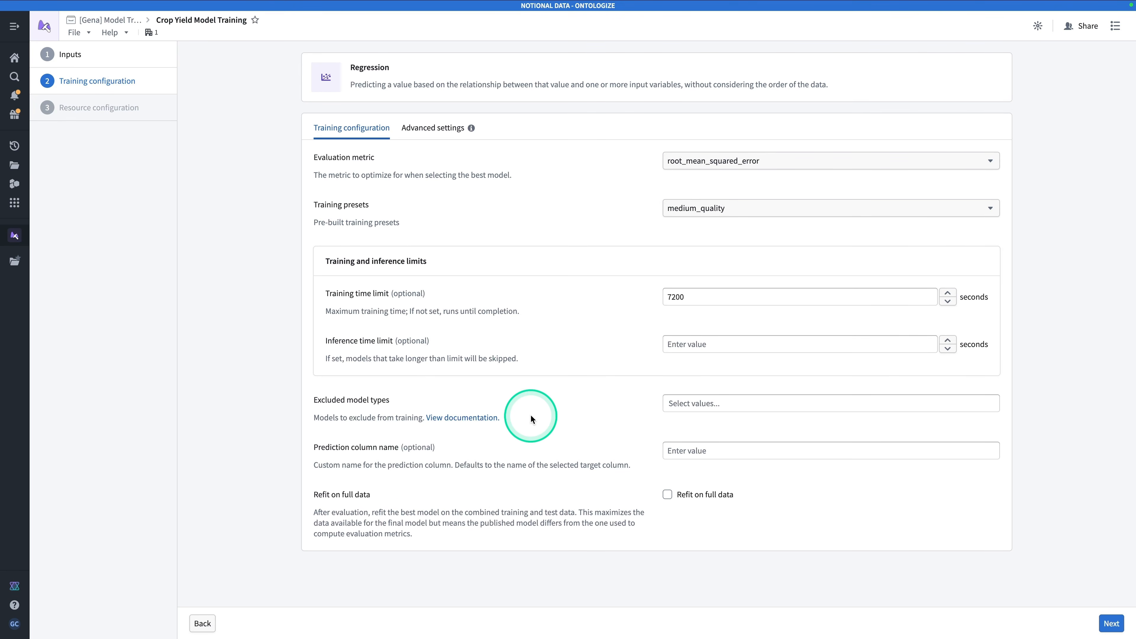
# Open the AutoGluon documentation linked for excluded model types and read through its model keys and name suffixes
pyautogui.rightClick(460, 422)
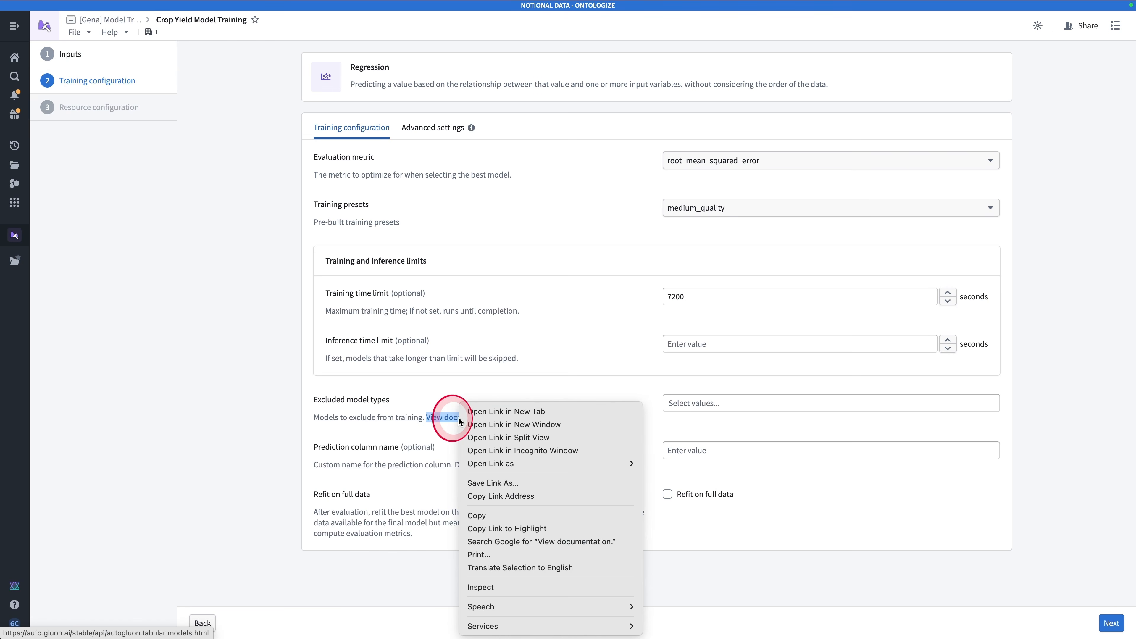
pyautogui.click(511, 412)
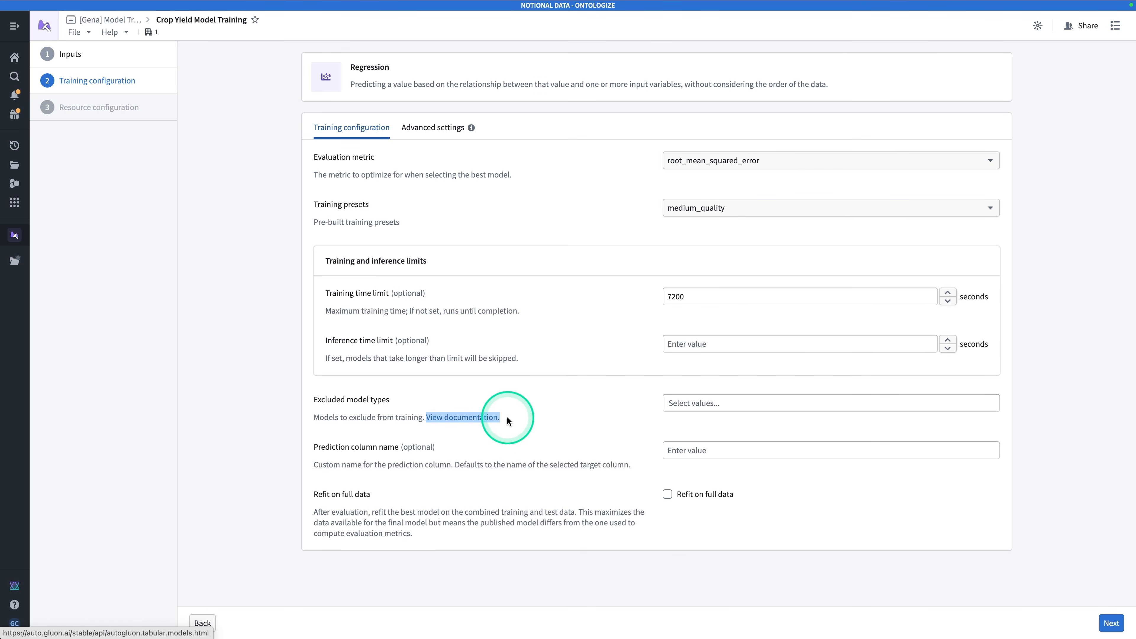
pyautogui.scroll(-2, 592, 360)
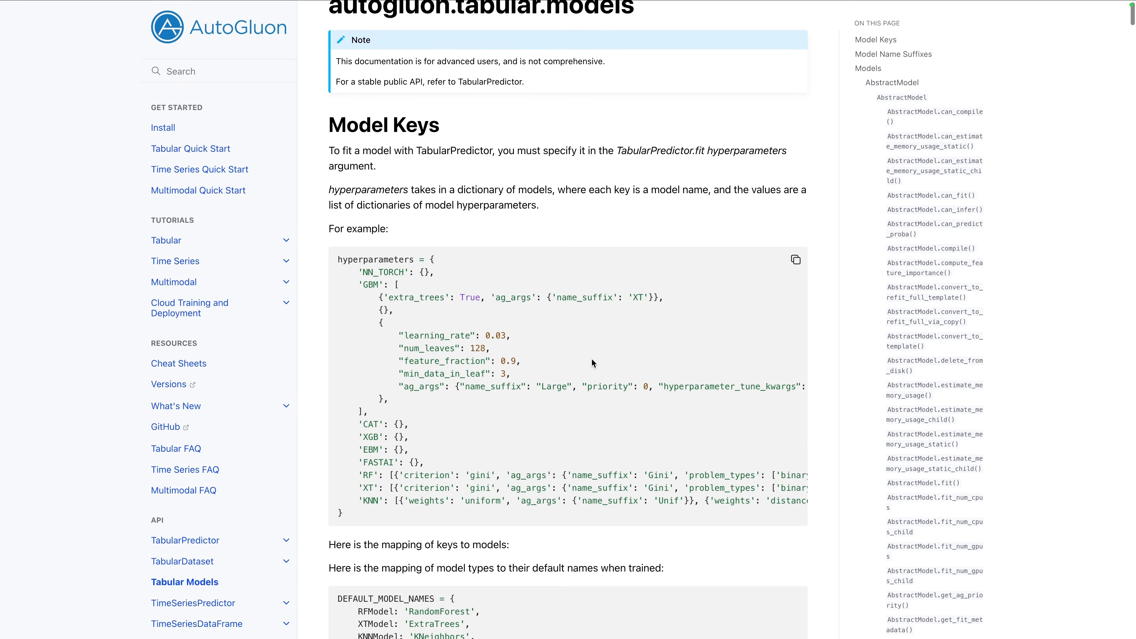
pyautogui.scroll(-8, 592, 363)
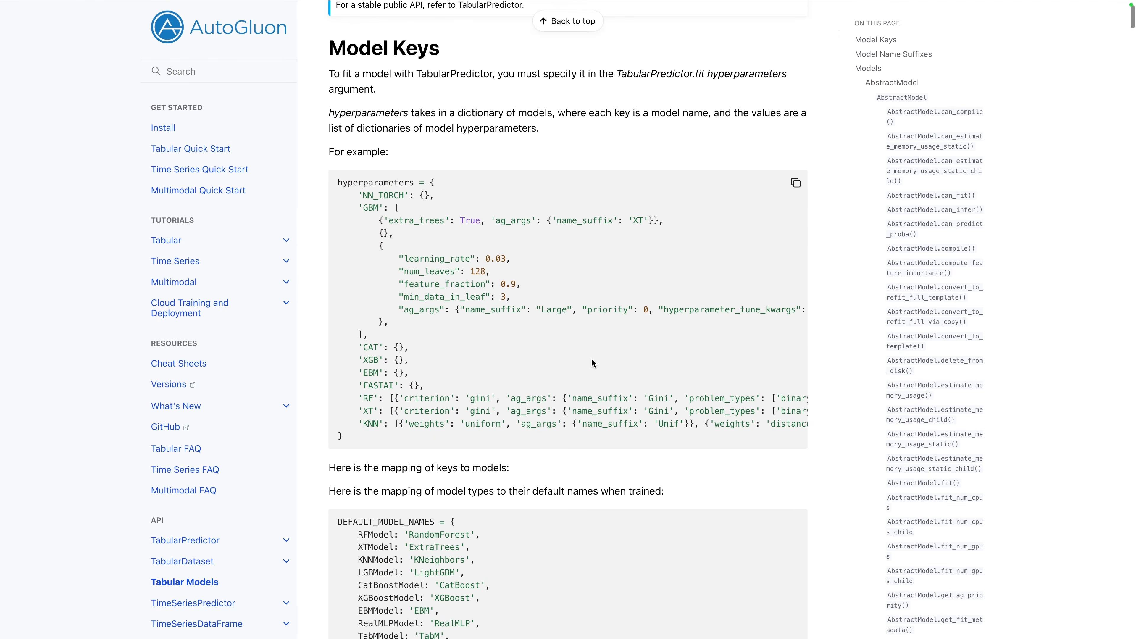
pyautogui.scroll(-15, 592, 363)
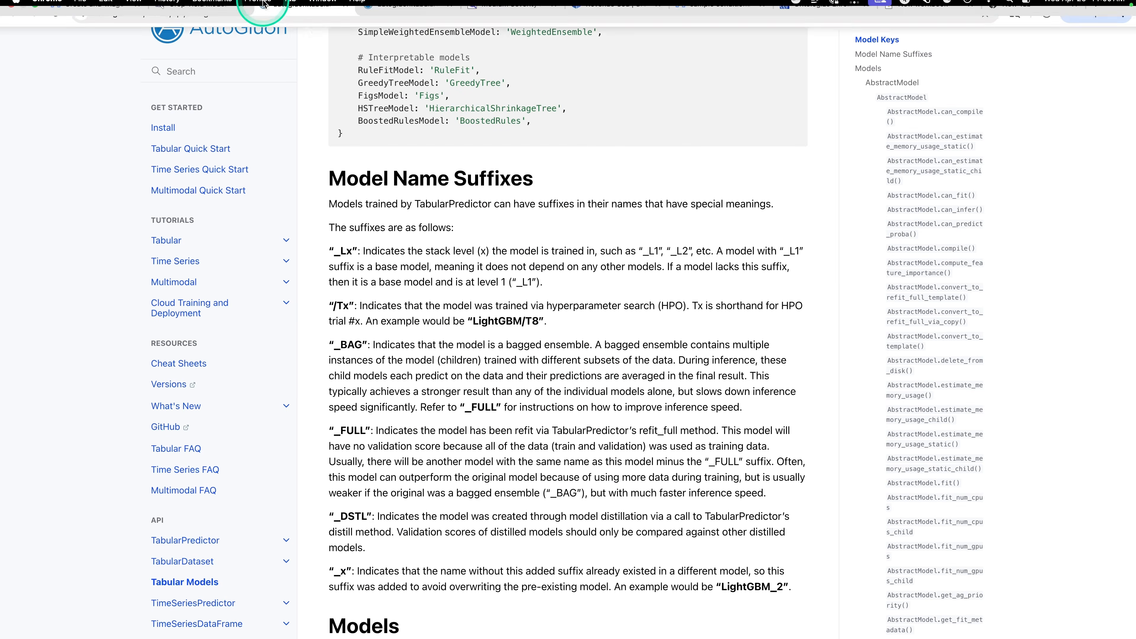
pyautogui.click(261, 20)
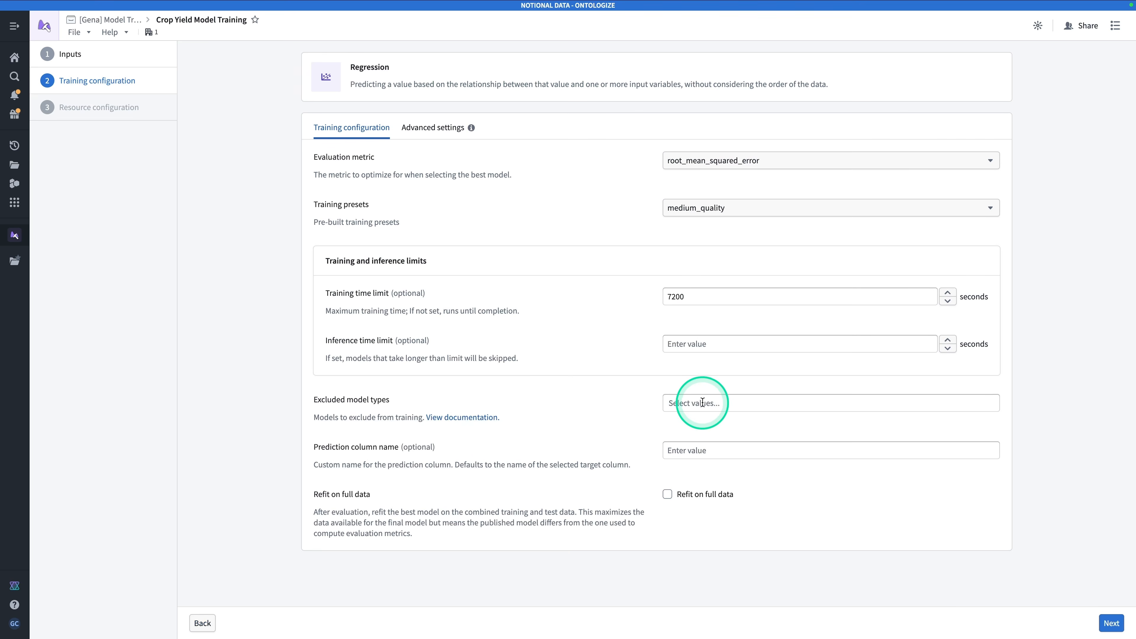
# Look through the model types that can be excluded from training in the training configuration
pyautogui.click(703, 403)
pyautogui.scroll(-8, 769, 492)
pyautogui.scroll(5, 771, 497)
pyautogui.scroll(-4, 770, 497)
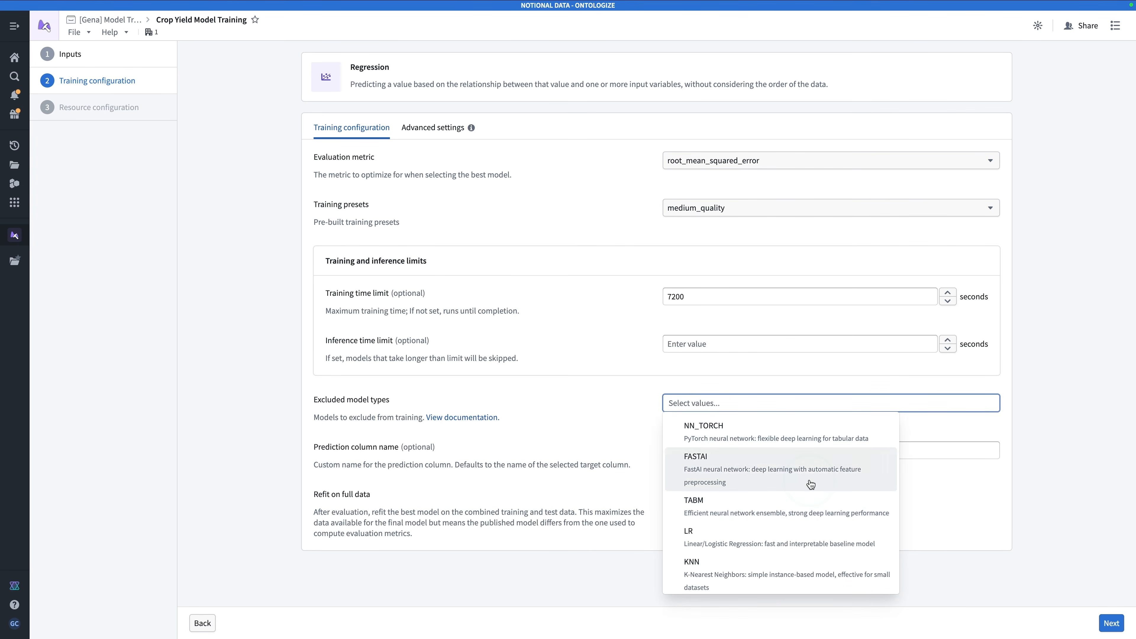
pyautogui.click(686, 455)
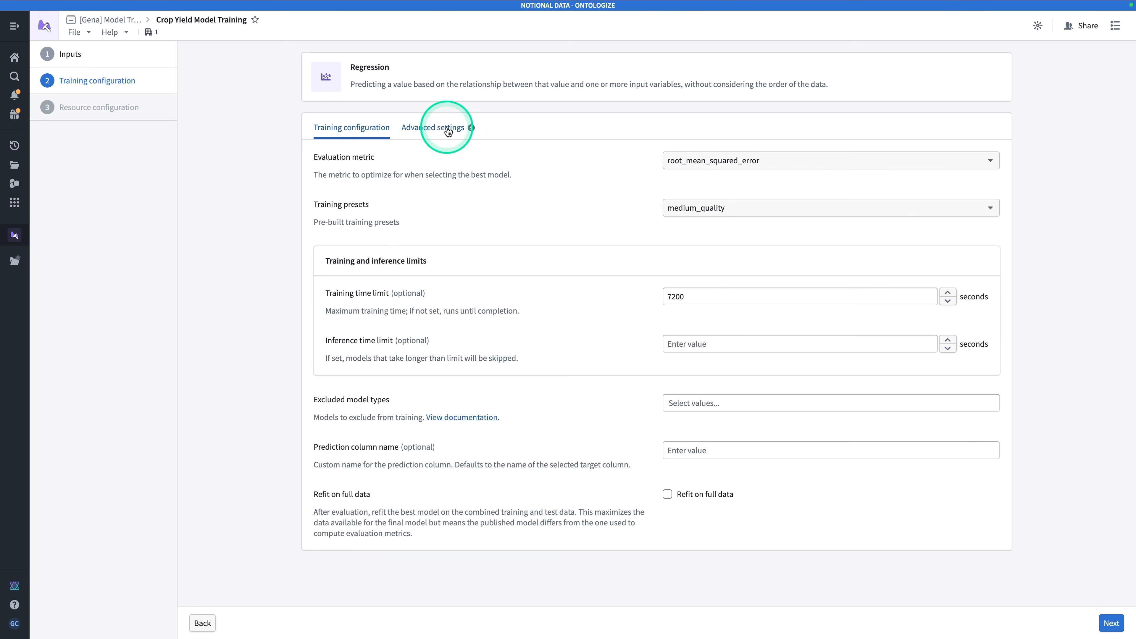
# Review the advanced settings for logging, stacking, SHAP explanations and hyperparameters, and return to the main training configuration
pyautogui.click(437, 129)
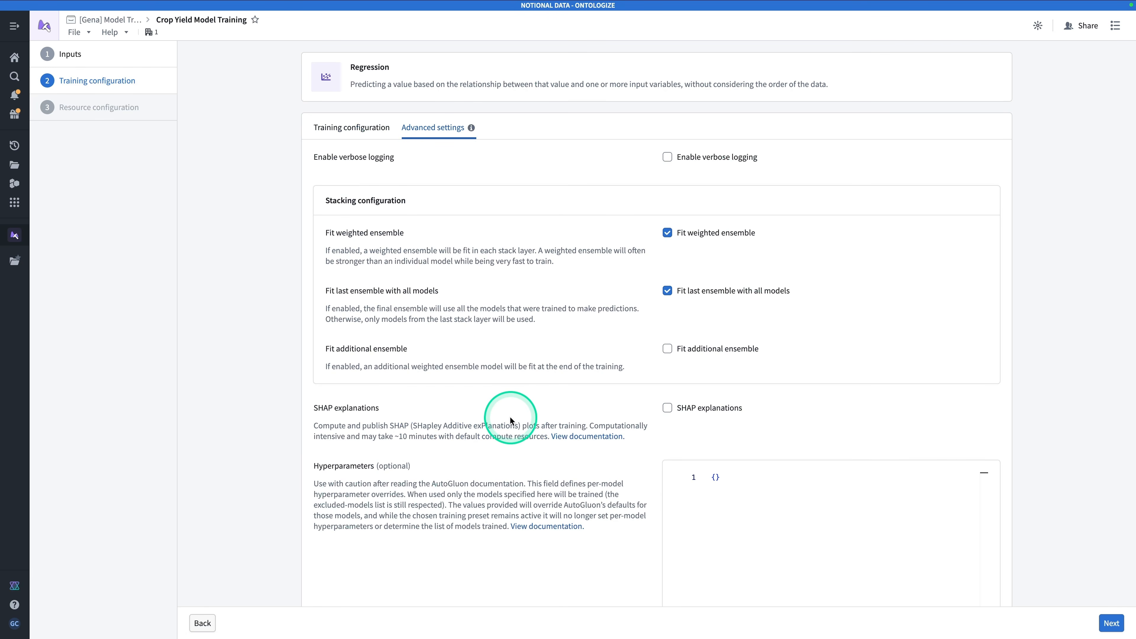
pyautogui.scroll(-3, 512, 418)
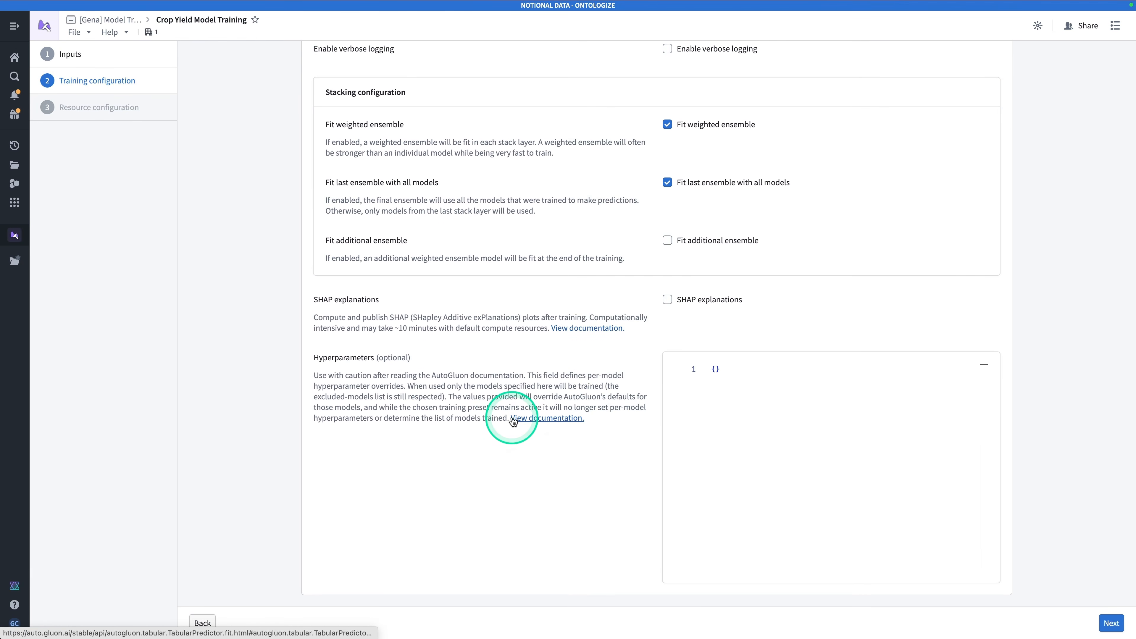
pyautogui.scroll(3, 513, 419)
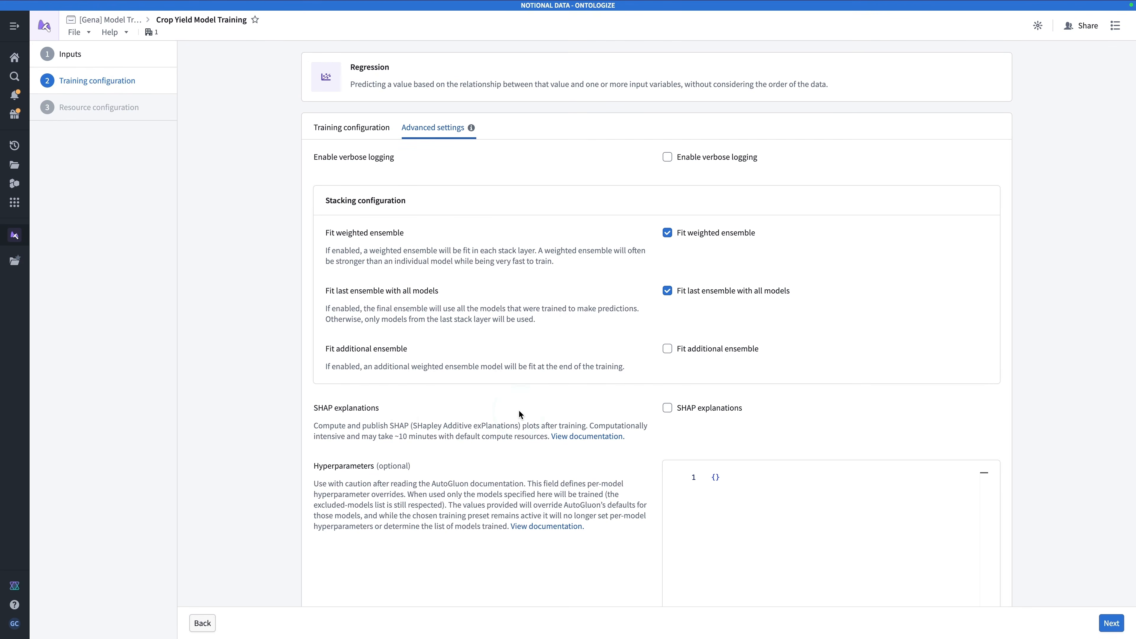
pyautogui.click(338, 140)
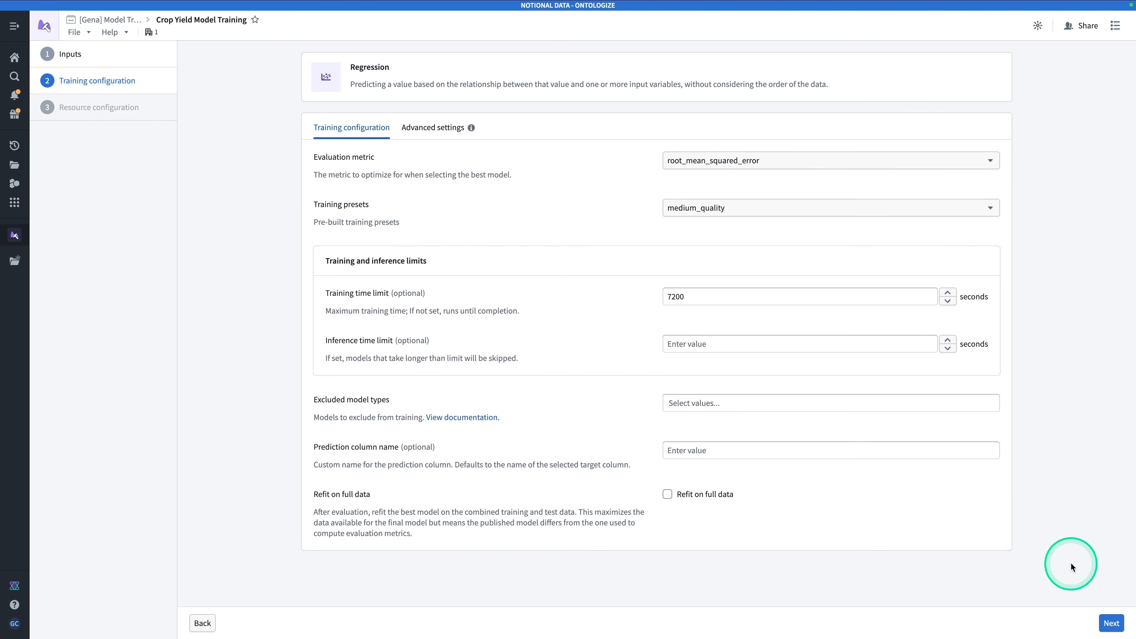
# Continue to the resource configuration and start the training run with version name v0
pyautogui.click(1111, 622)
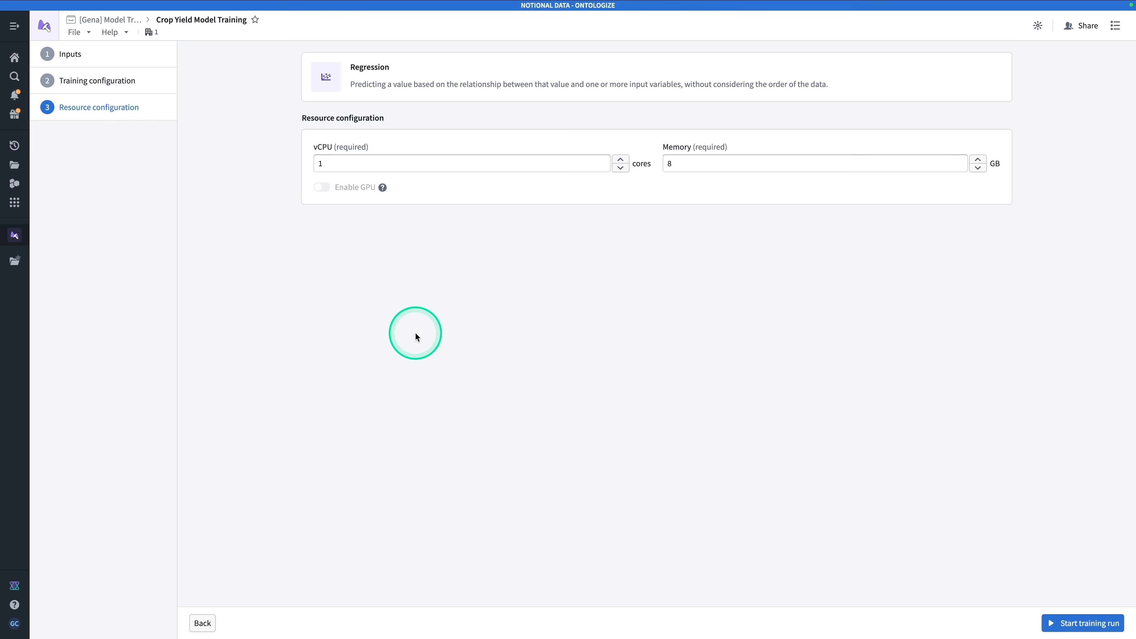
pyautogui.click(1089, 624)
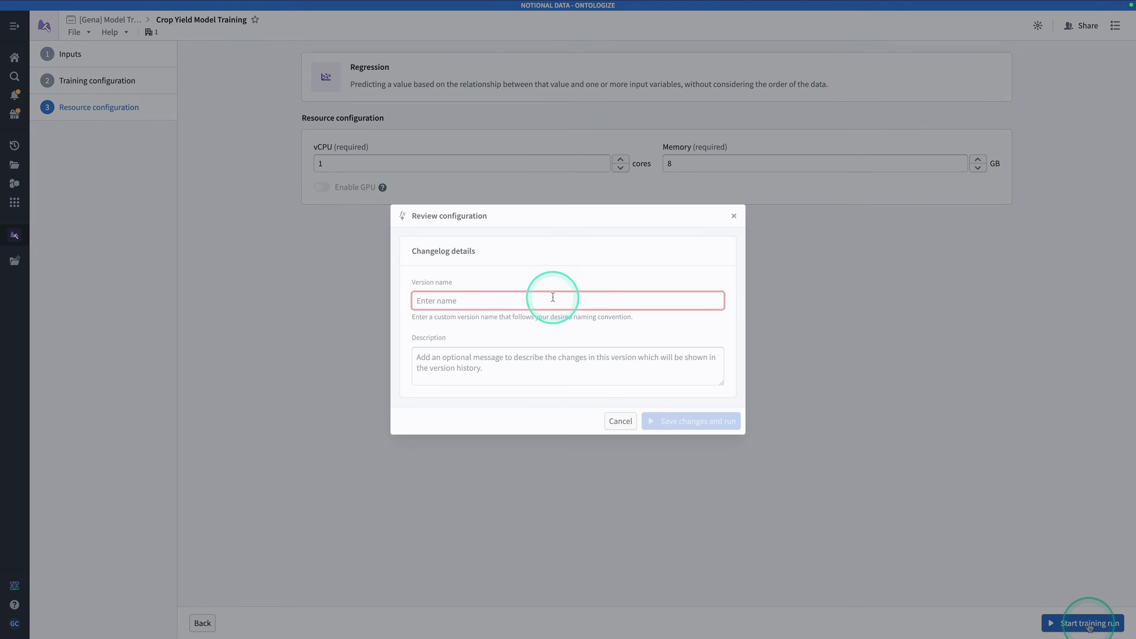
pyautogui.click(553, 298)
pyautogui.write('v0')
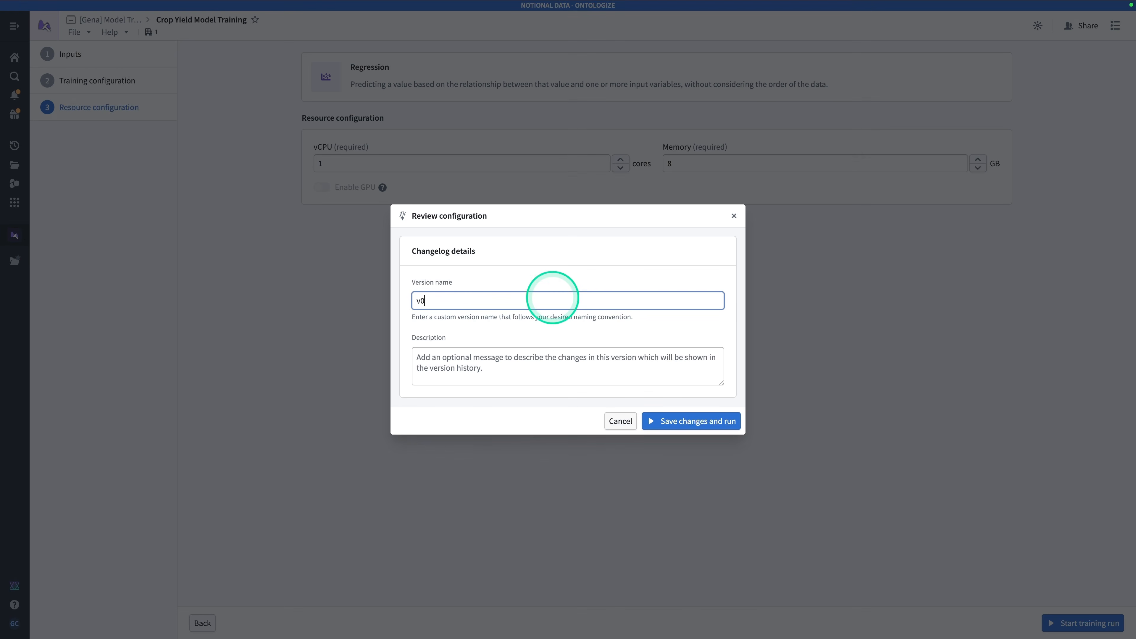
pyautogui.click(699, 423)
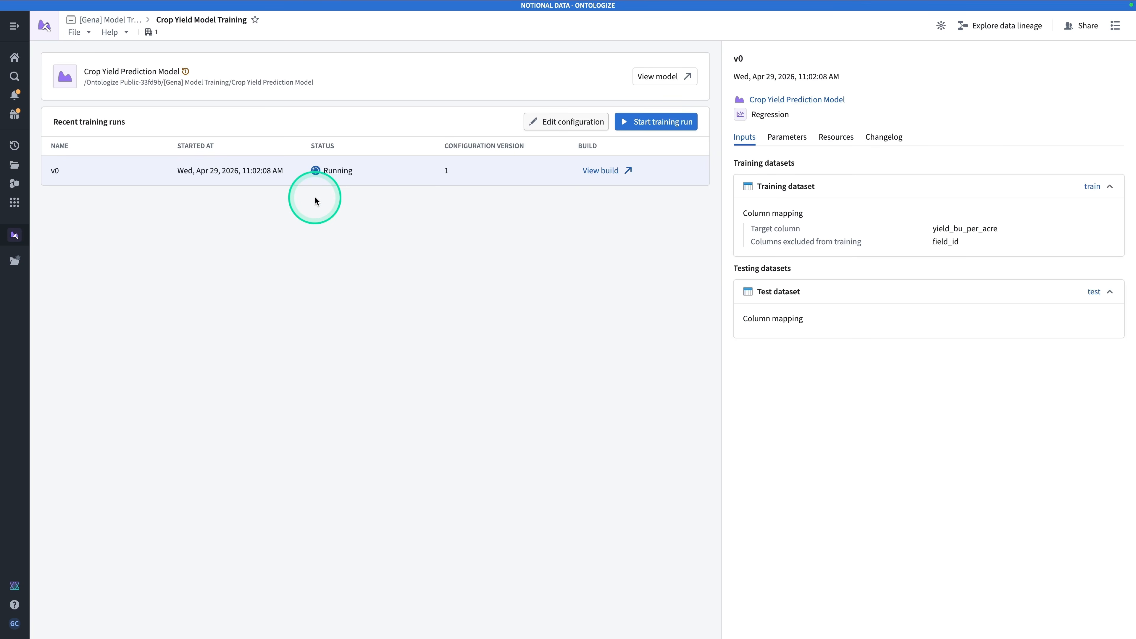
# Review the saved training configuration's inputs and the v0 run's parameters, resources and changelog
pyautogui.click(578, 127)
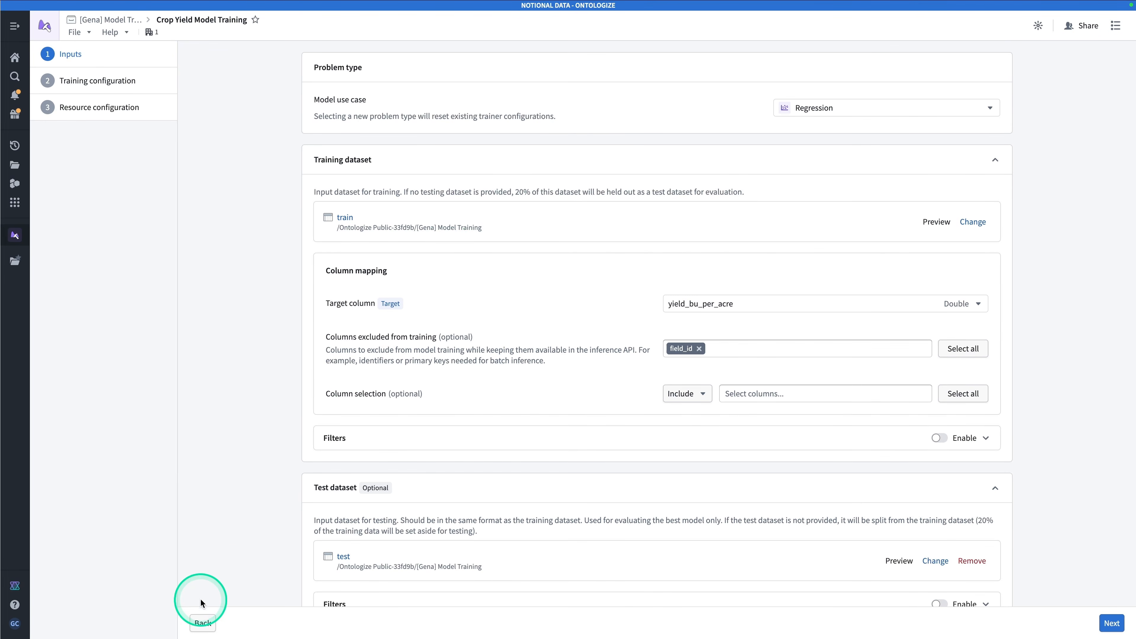
pyautogui.click(200, 622)
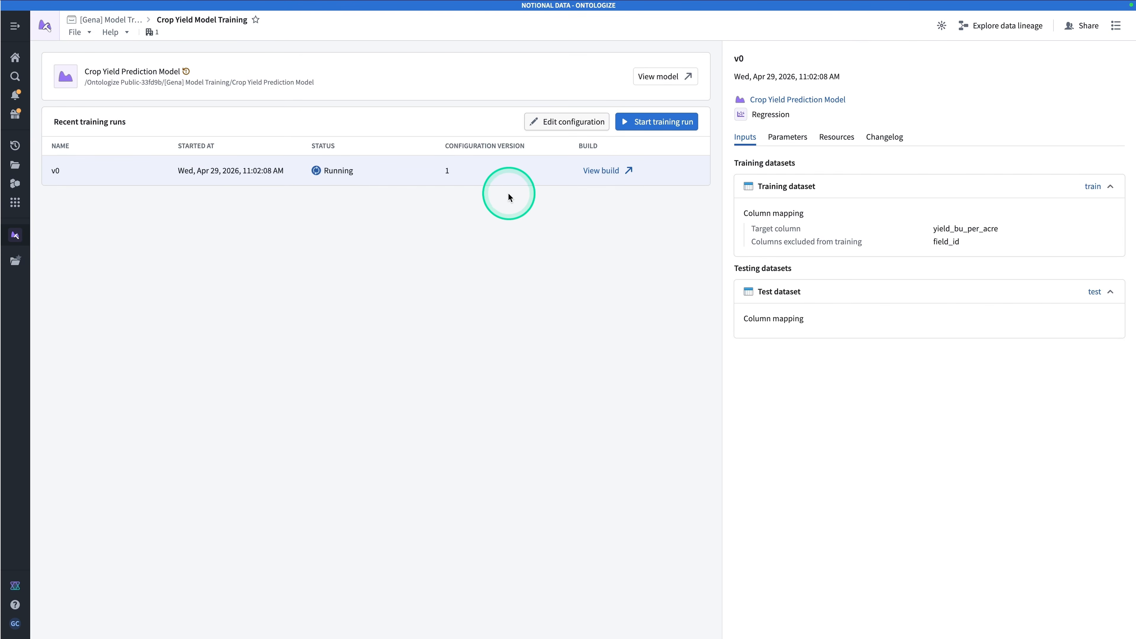
pyautogui.click(788, 139)
pyautogui.click(839, 139)
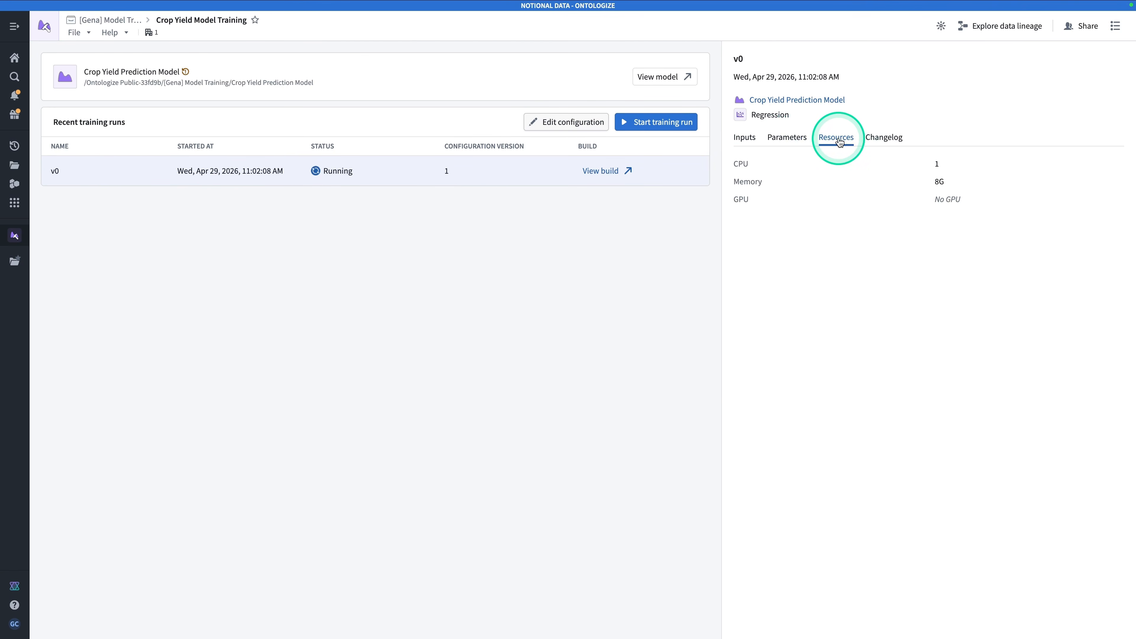
pyautogui.click(883, 138)
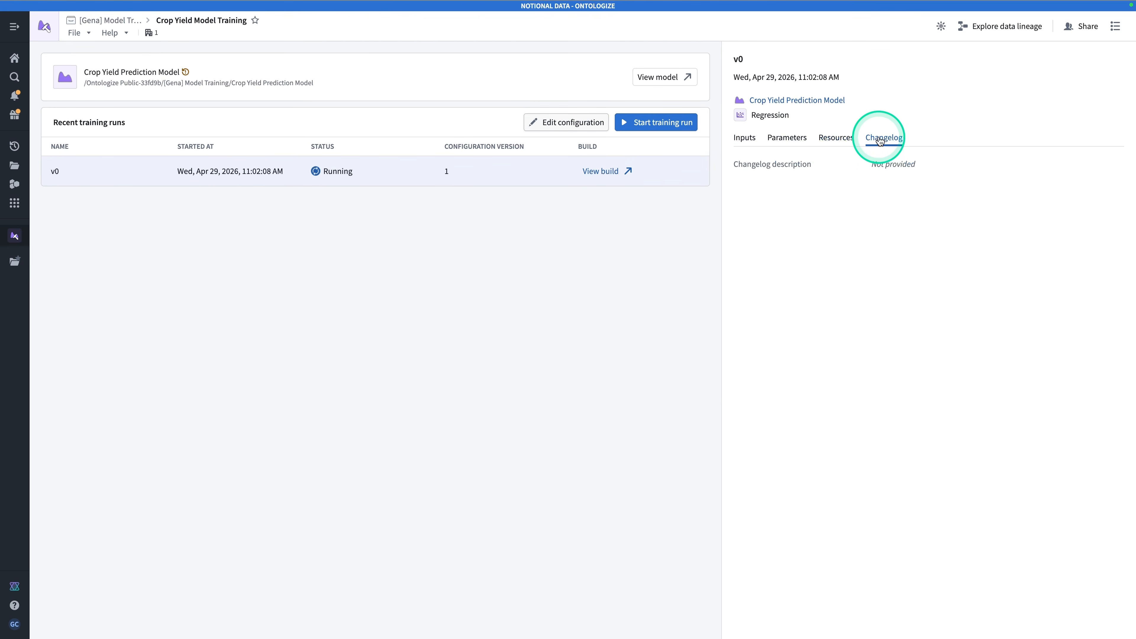
pyautogui.click(749, 143)
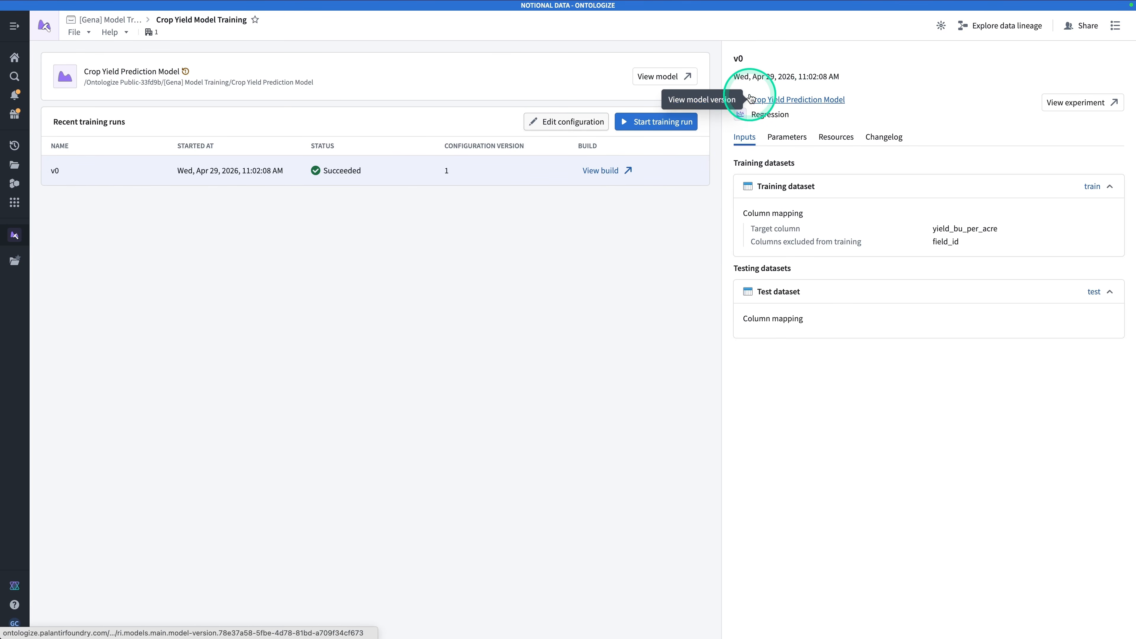
# Open the trained Crop Yield Prediction Model and review its overview, model API and live deployment details
pyautogui.click(816, 102)
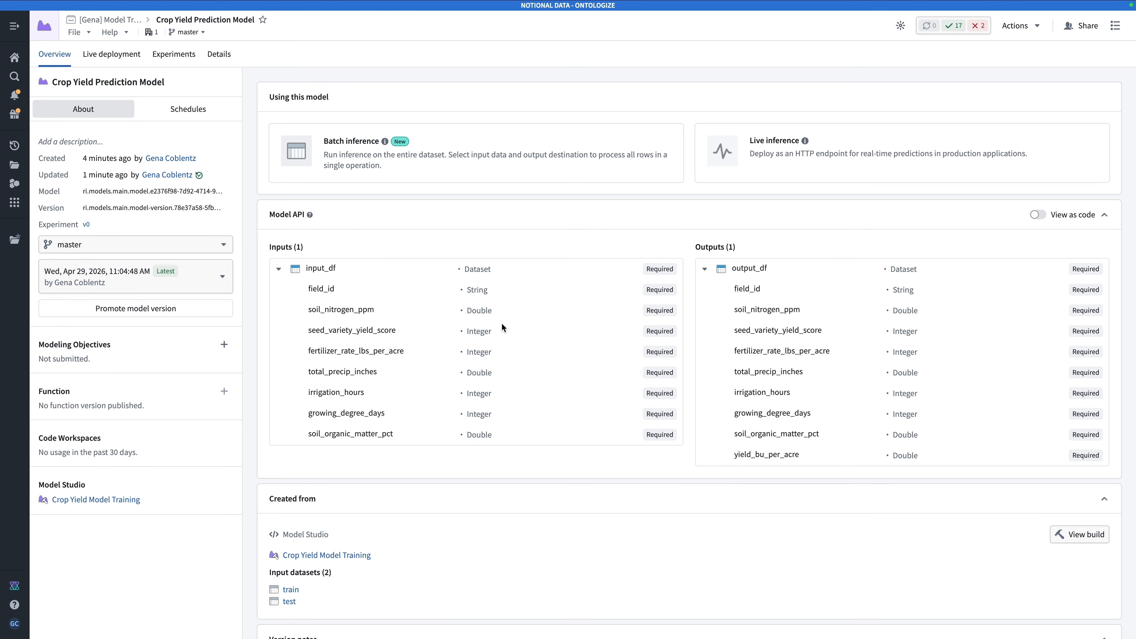
pyautogui.click(356, 226)
pyautogui.scroll(-1, 471, 291)
pyautogui.scroll(1, 471, 290)
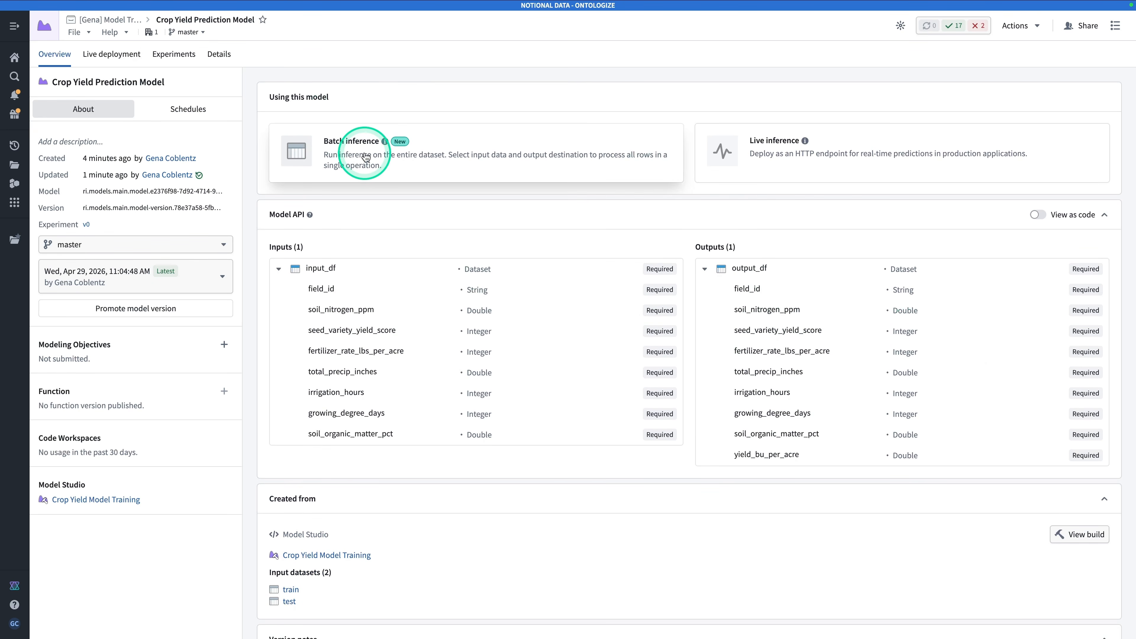
pyautogui.click(122, 54)
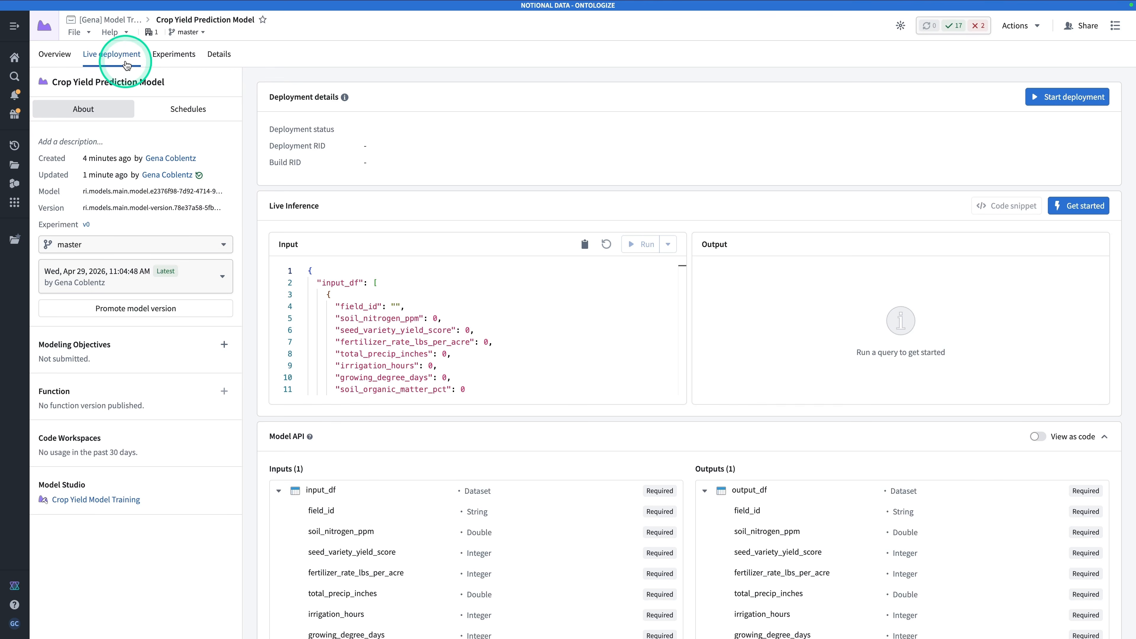
# Open the model's experiments and examine the v0 test metrics, including mean squared error and r2
pyautogui.click(181, 55)
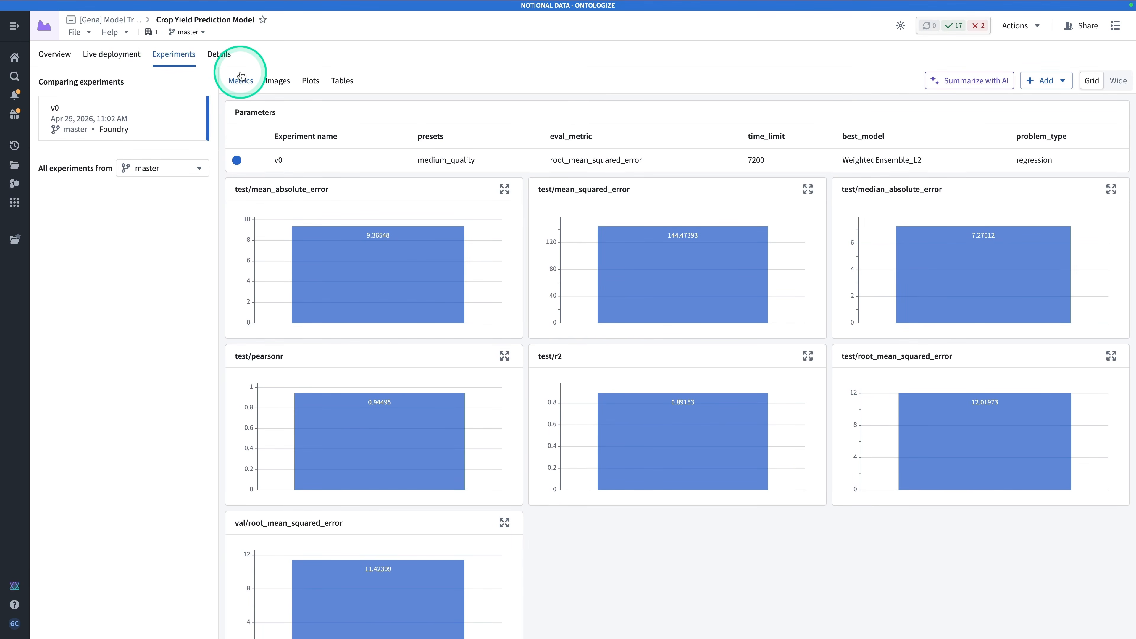
pyautogui.click(407, 237)
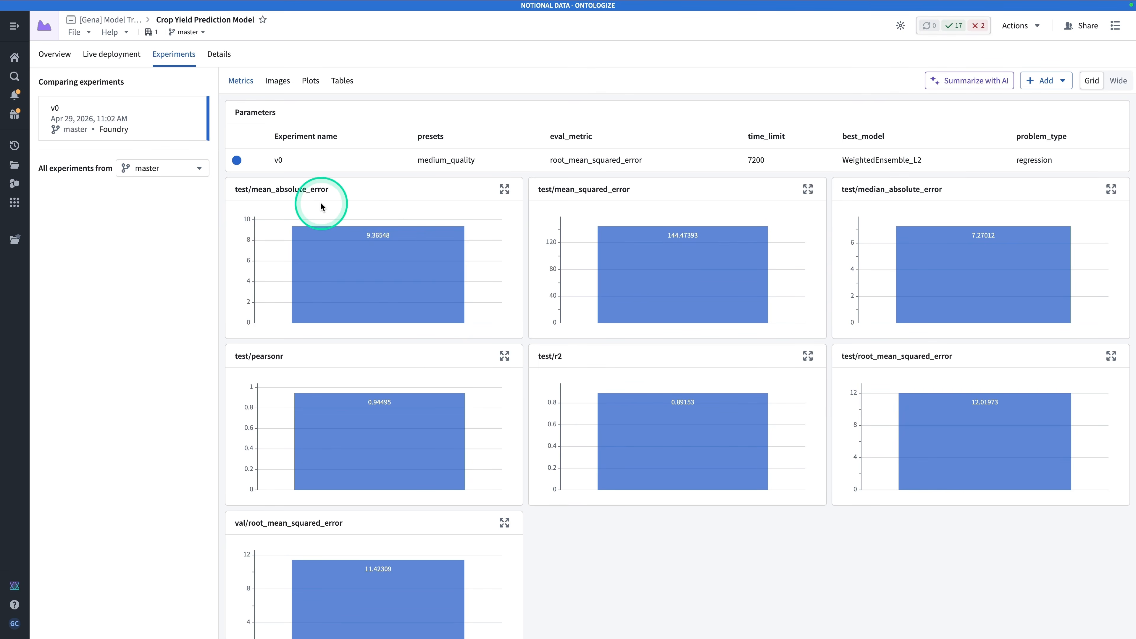
pyautogui.moveTo(702, 233)
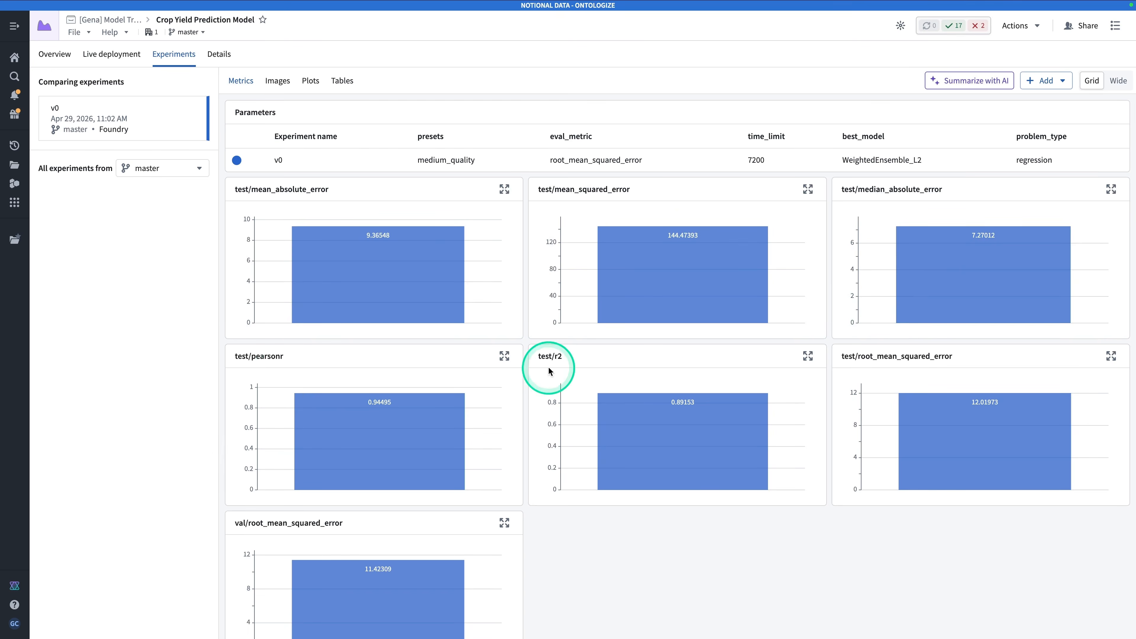
pyautogui.moveTo(677, 416)
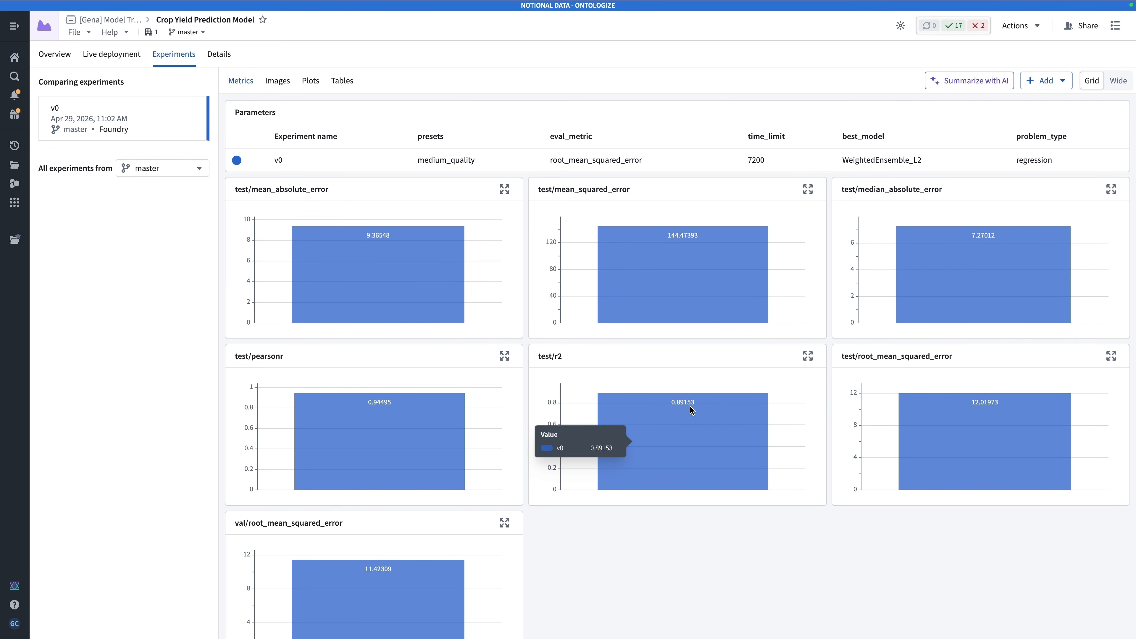
pyautogui.scroll(2, 660, 405)
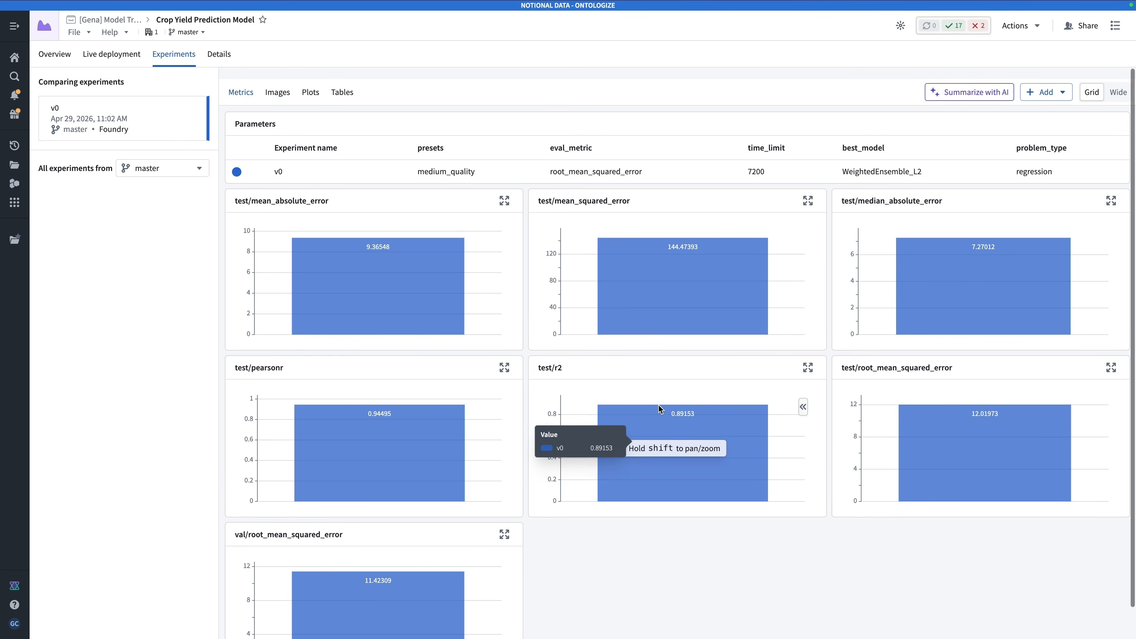